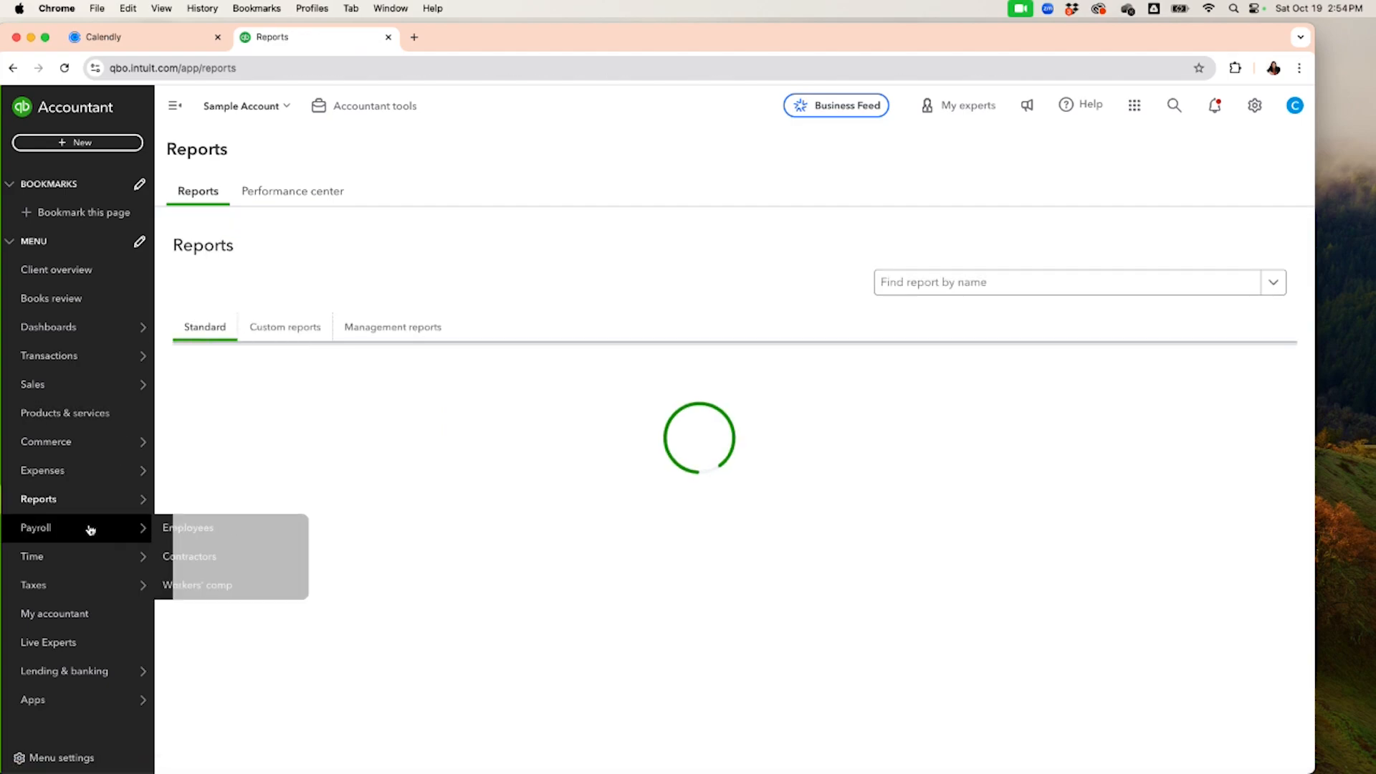
Open the Profit and Loss report and run it for This Month.
mouse_move(92, 500)
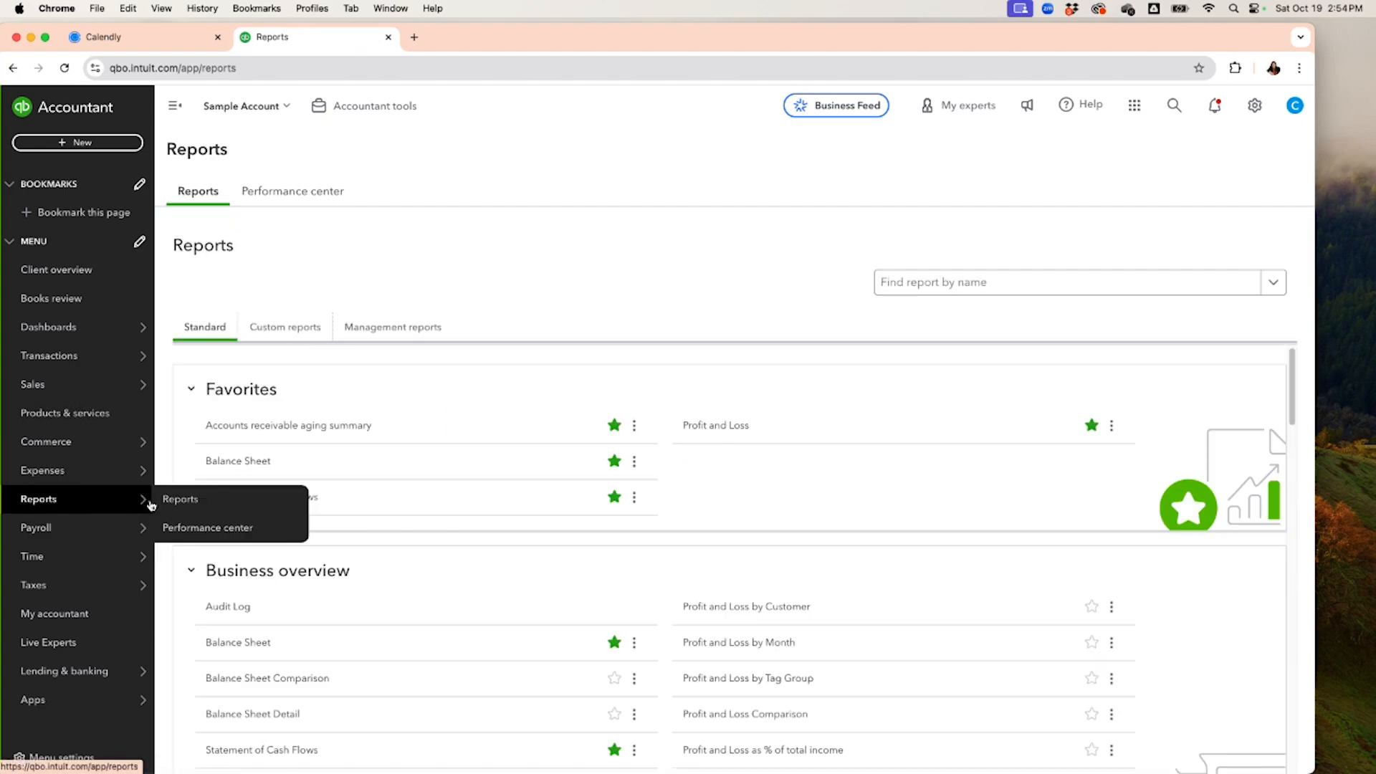
click(731, 426)
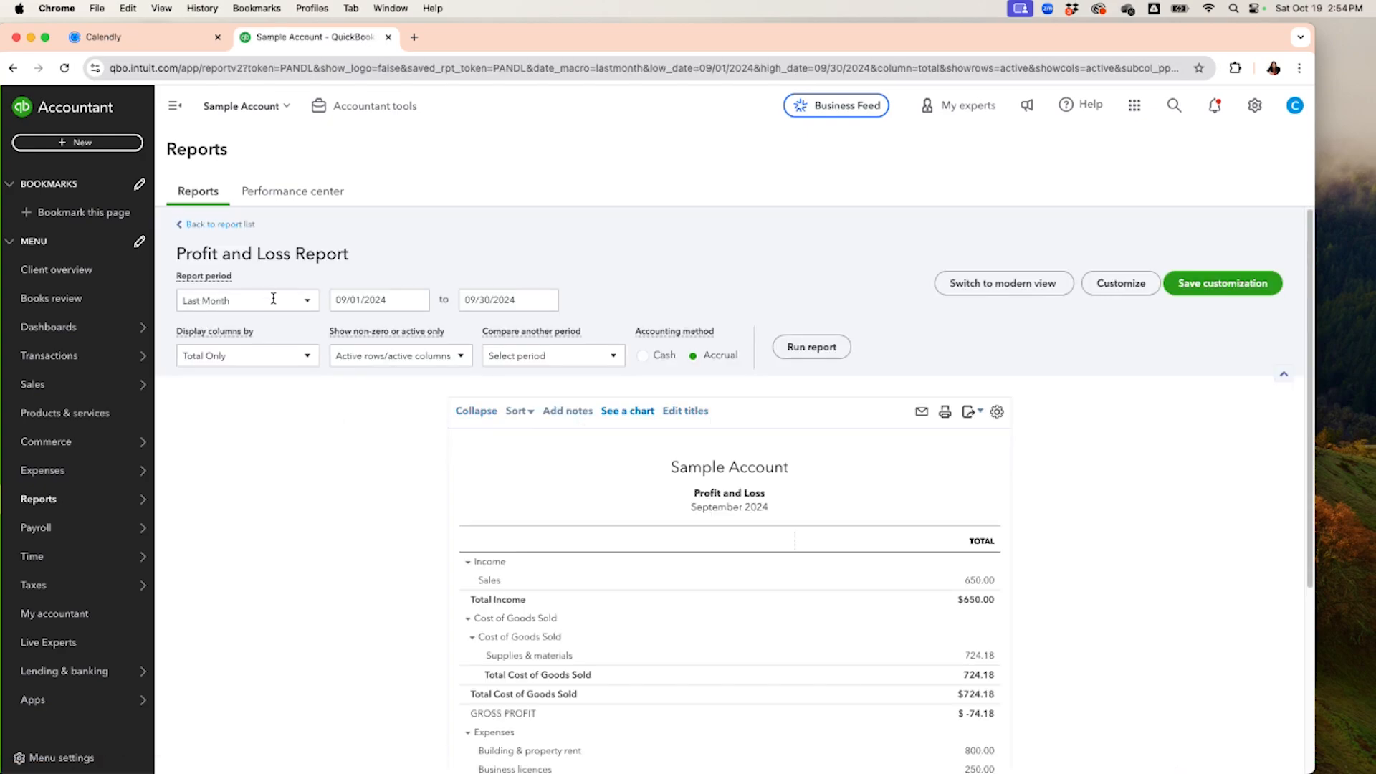
click(273, 299)
scroll(261, 492, down, 3)
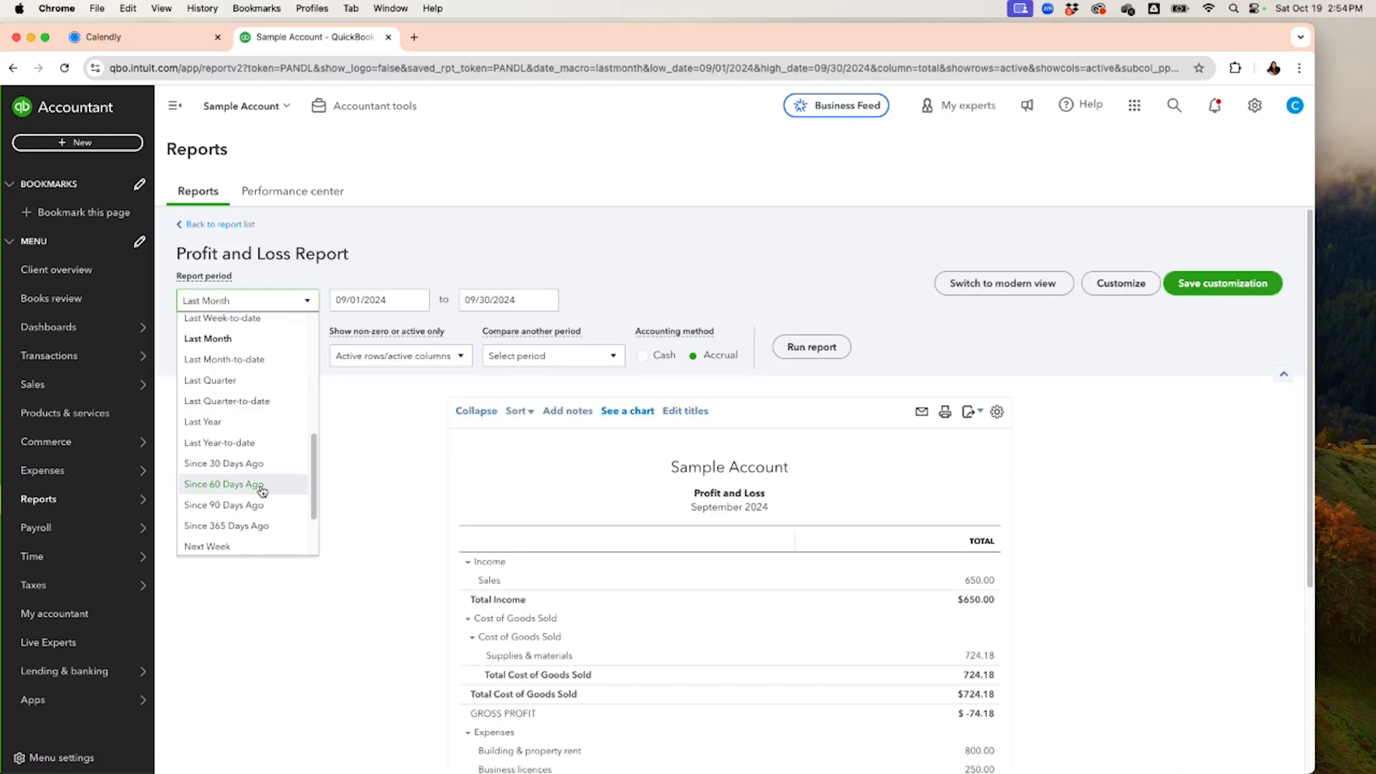
scroll(262, 492, up, 5)
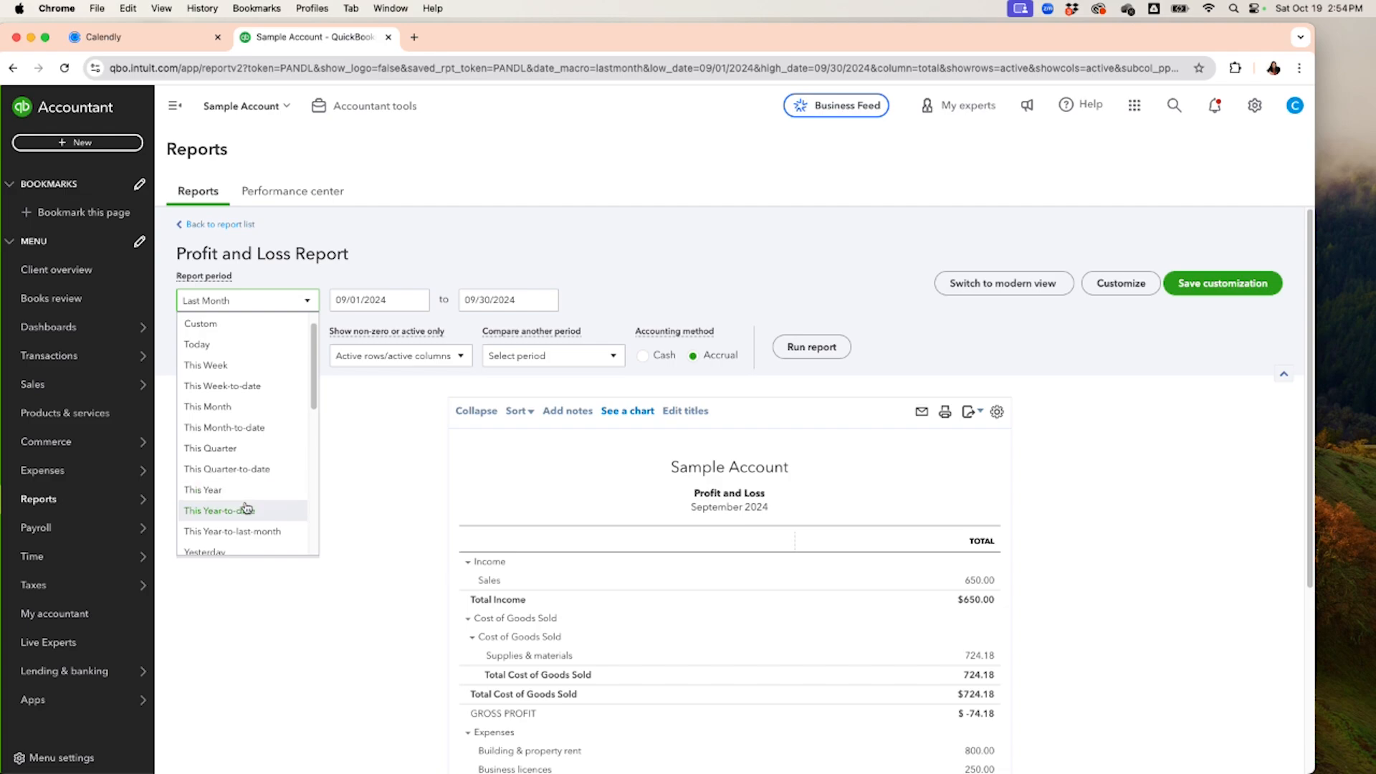
click(231, 407)
click(821, 349)
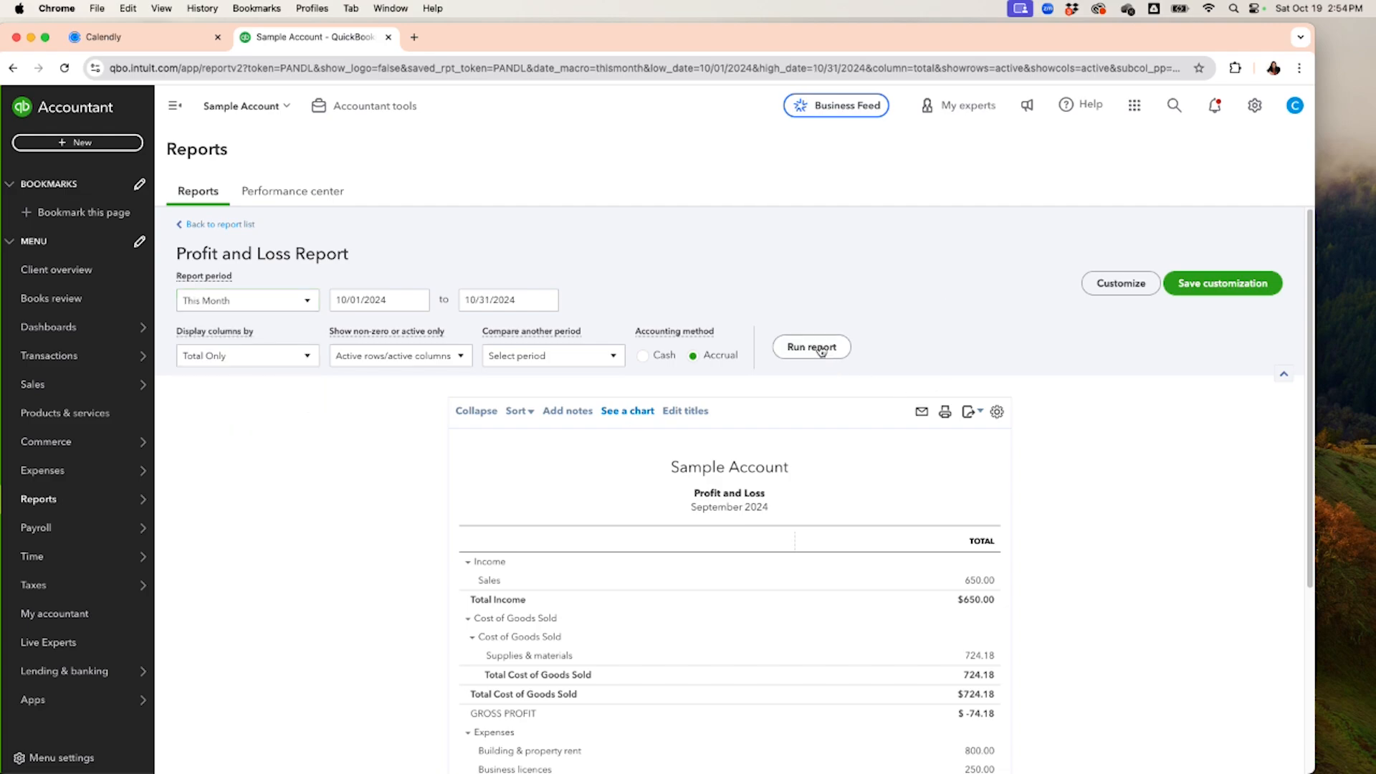
Compare the Profit and Loss report on cash and accrual basis, finishing with a run on cash basis.
click(644, 357)
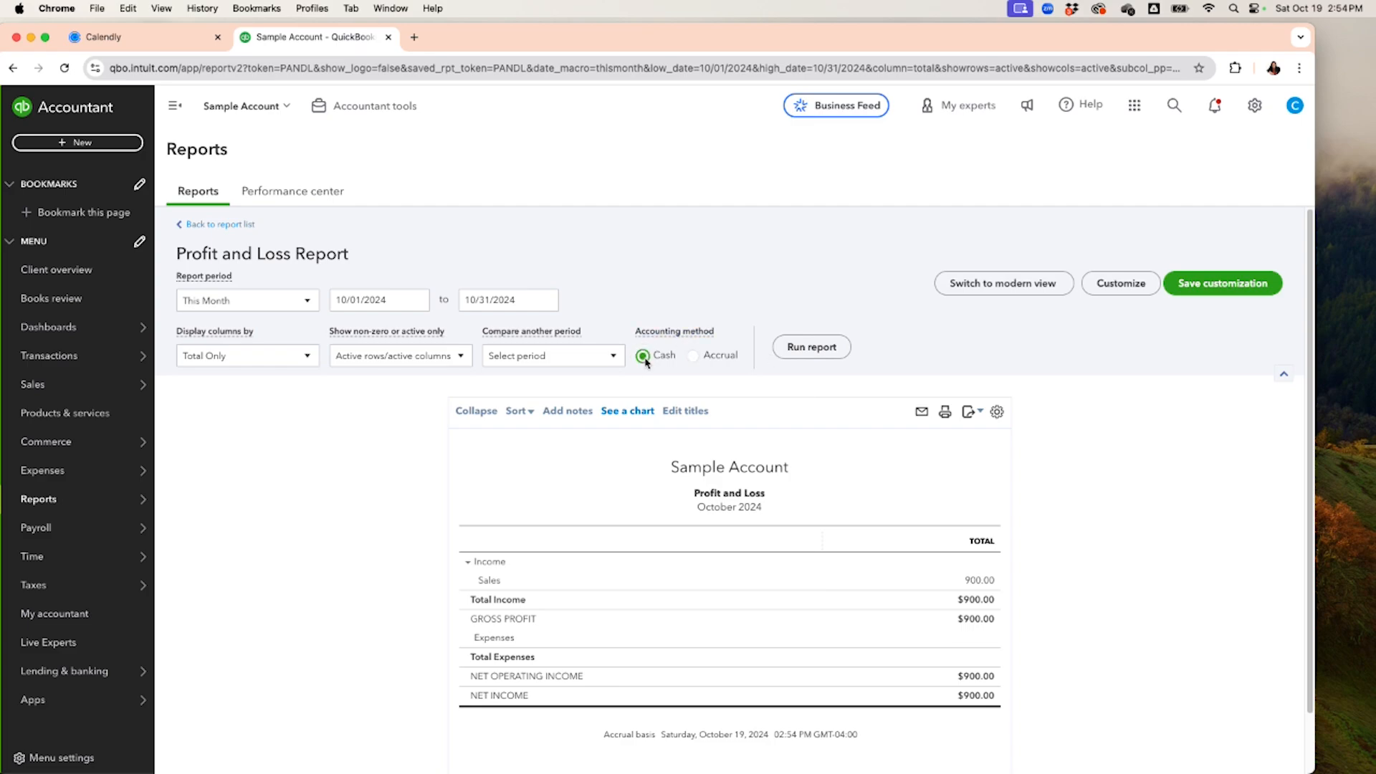
click(809, 347)
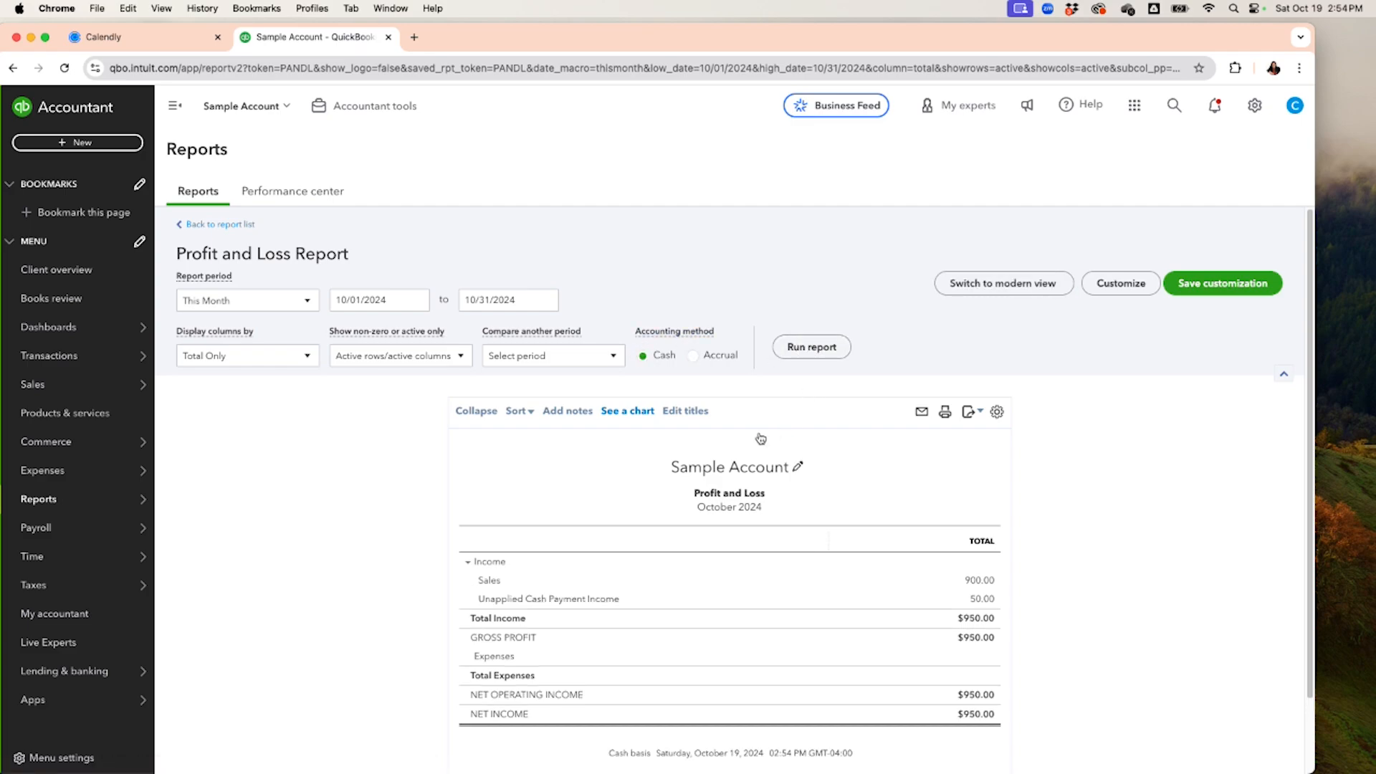
click(693, 356)
click(829, 354)
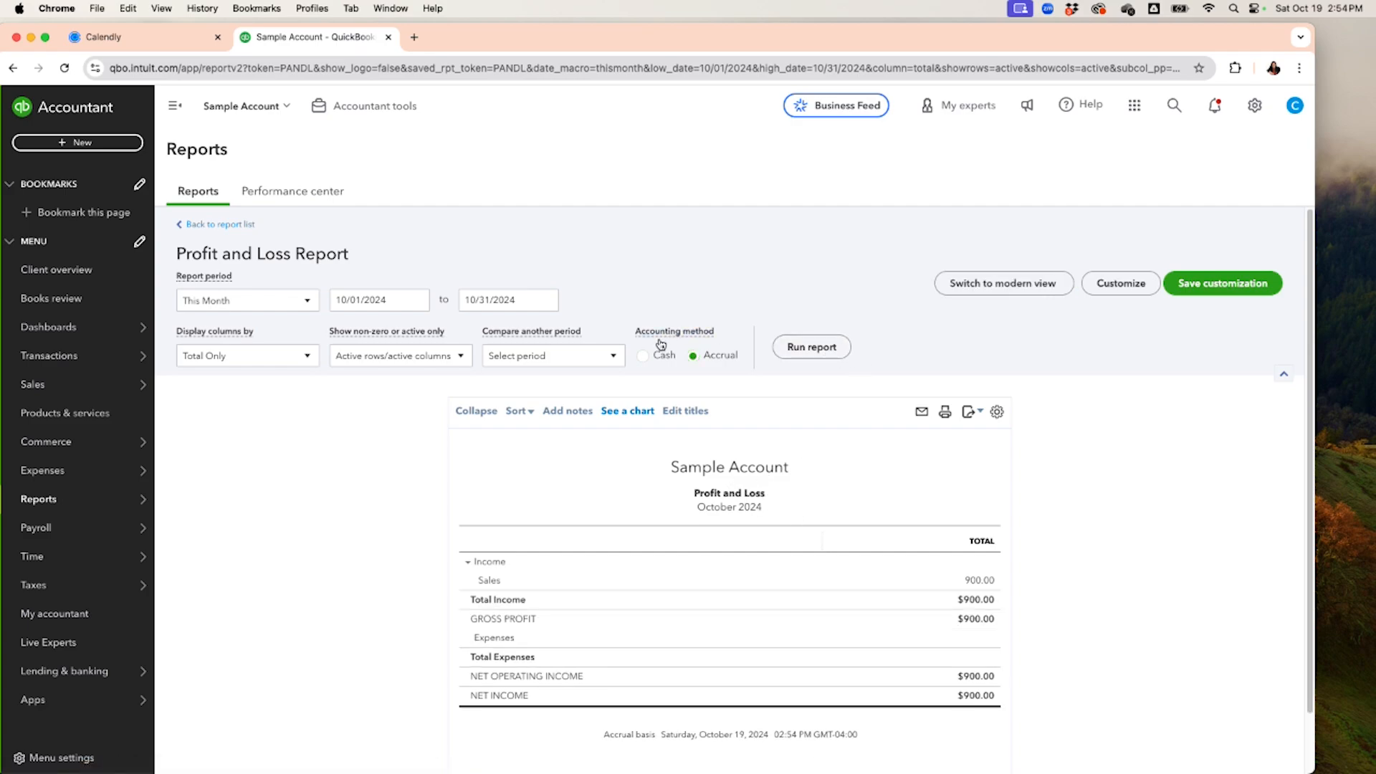
click(644, 356)
click(797, 354)
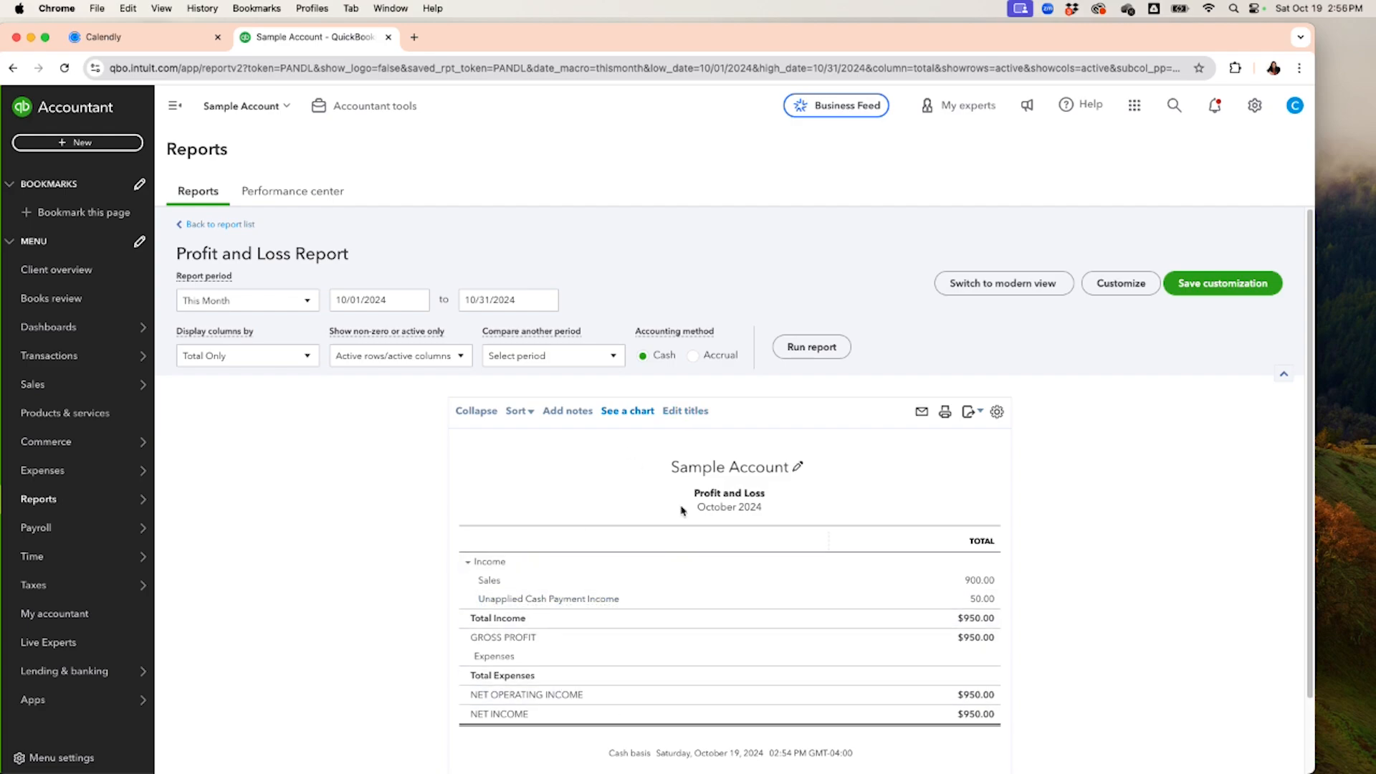
From the Unapplied Cash Payment Income transactions, open the -500.00 invoice, change its invoice date to 10/17/2024, and save and close it.
click(980, 599)
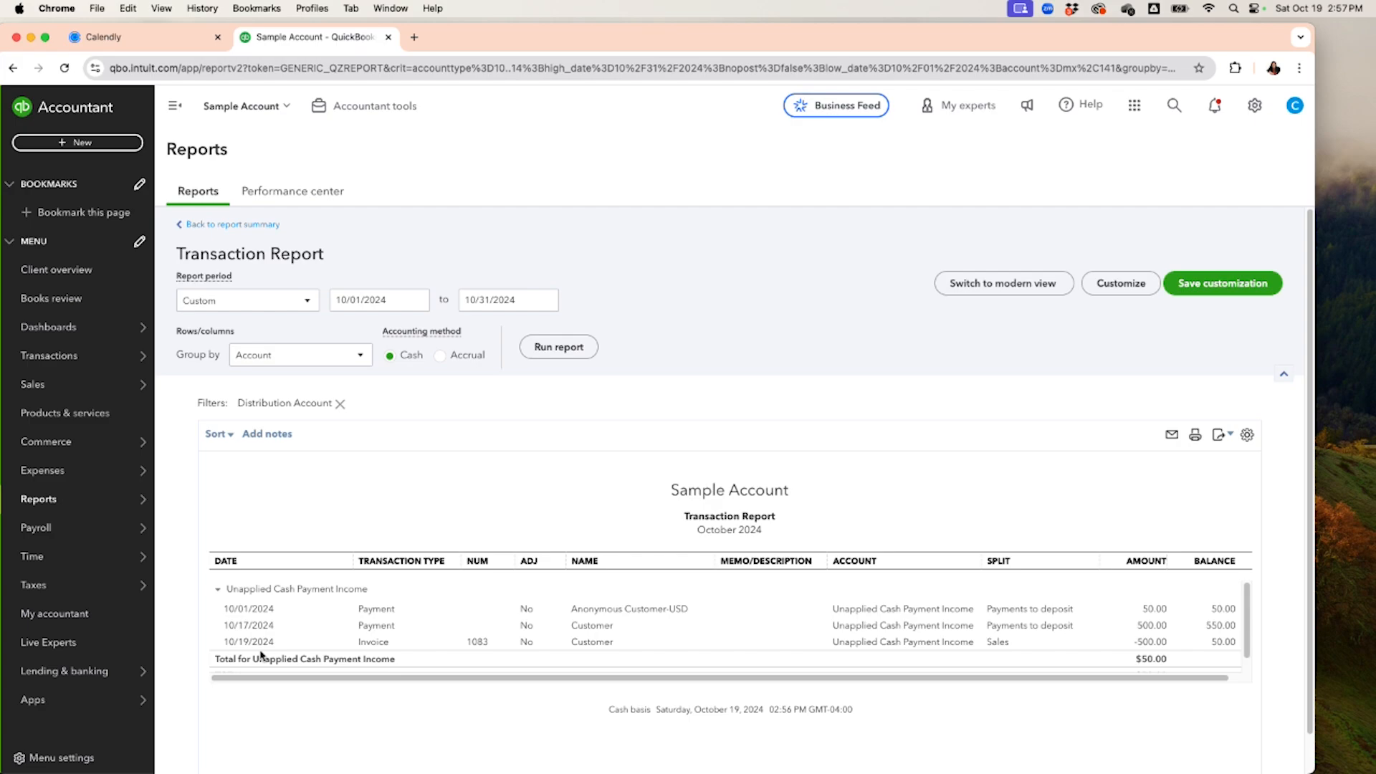
click(1162, 649)
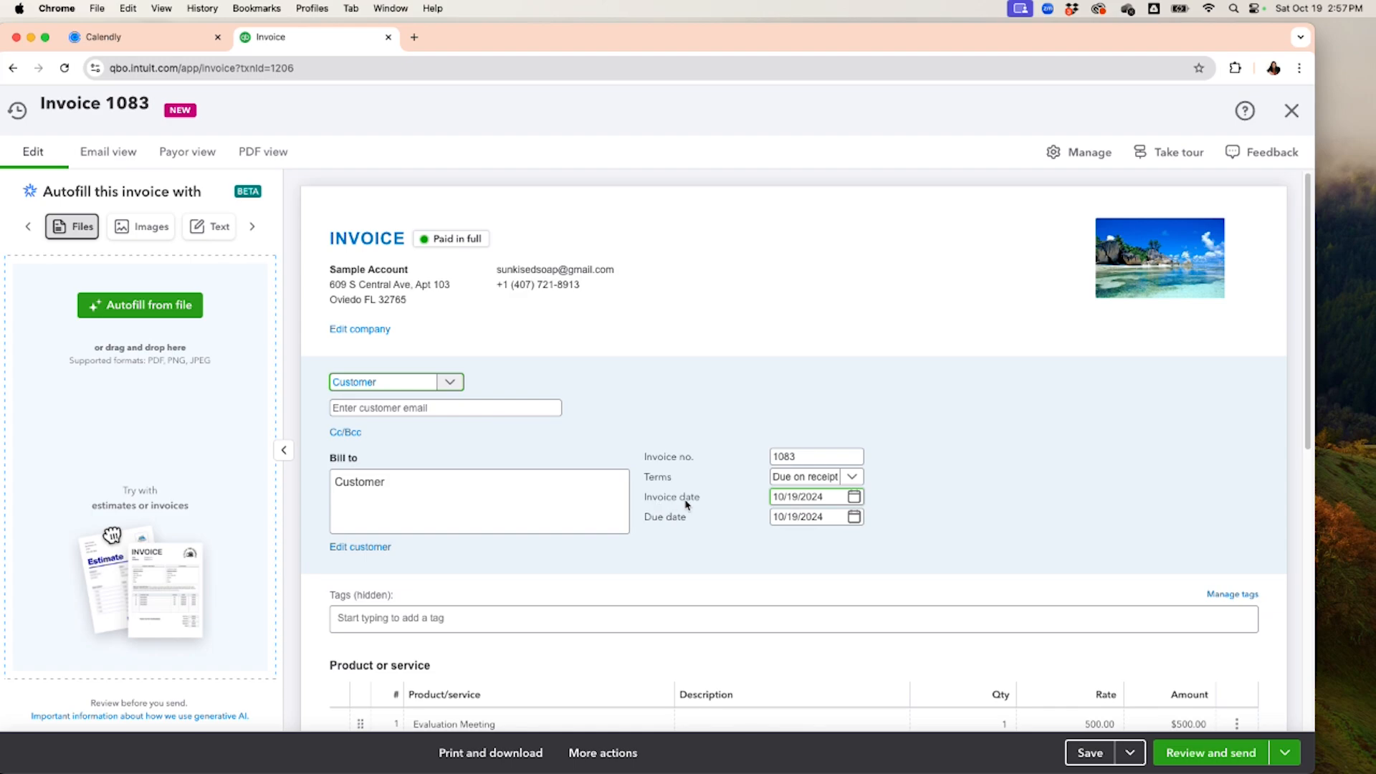
click(854, 497)
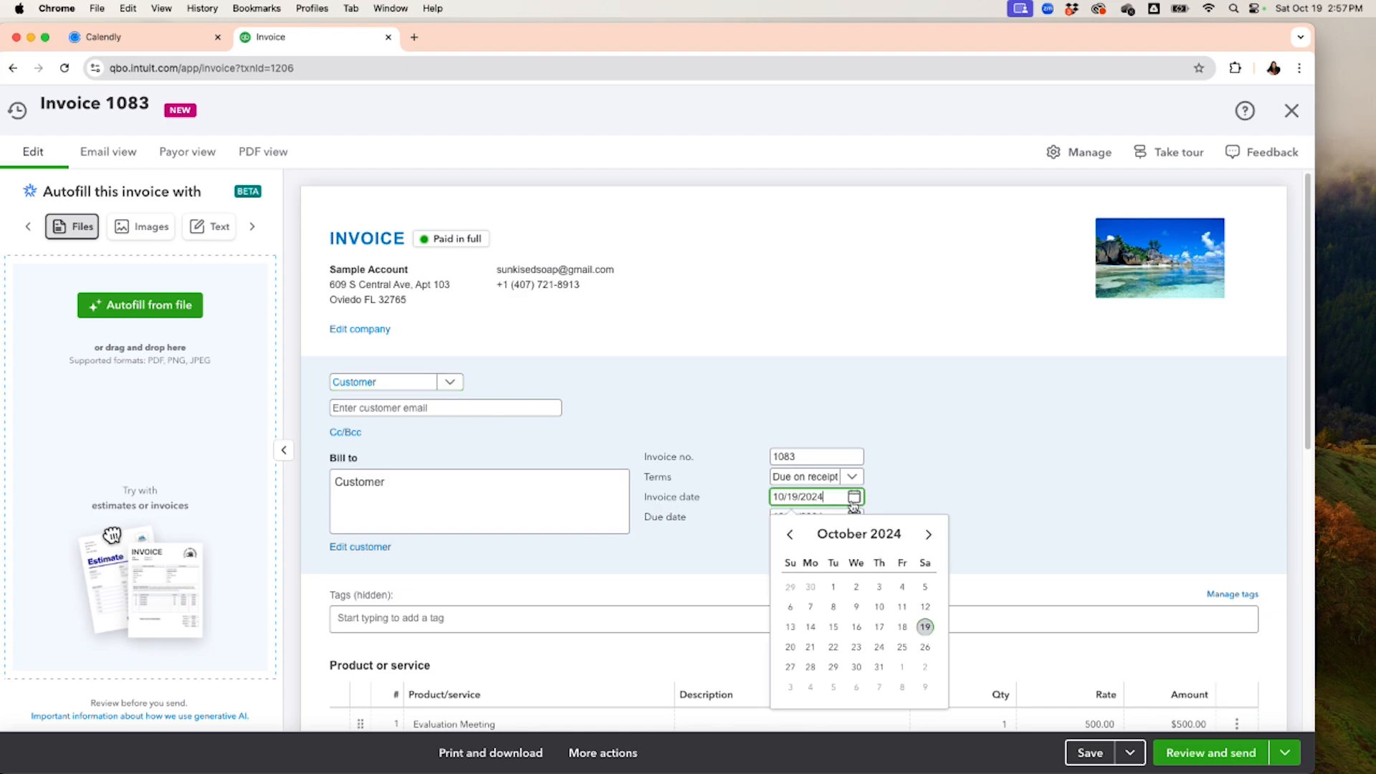
click(877, 632)
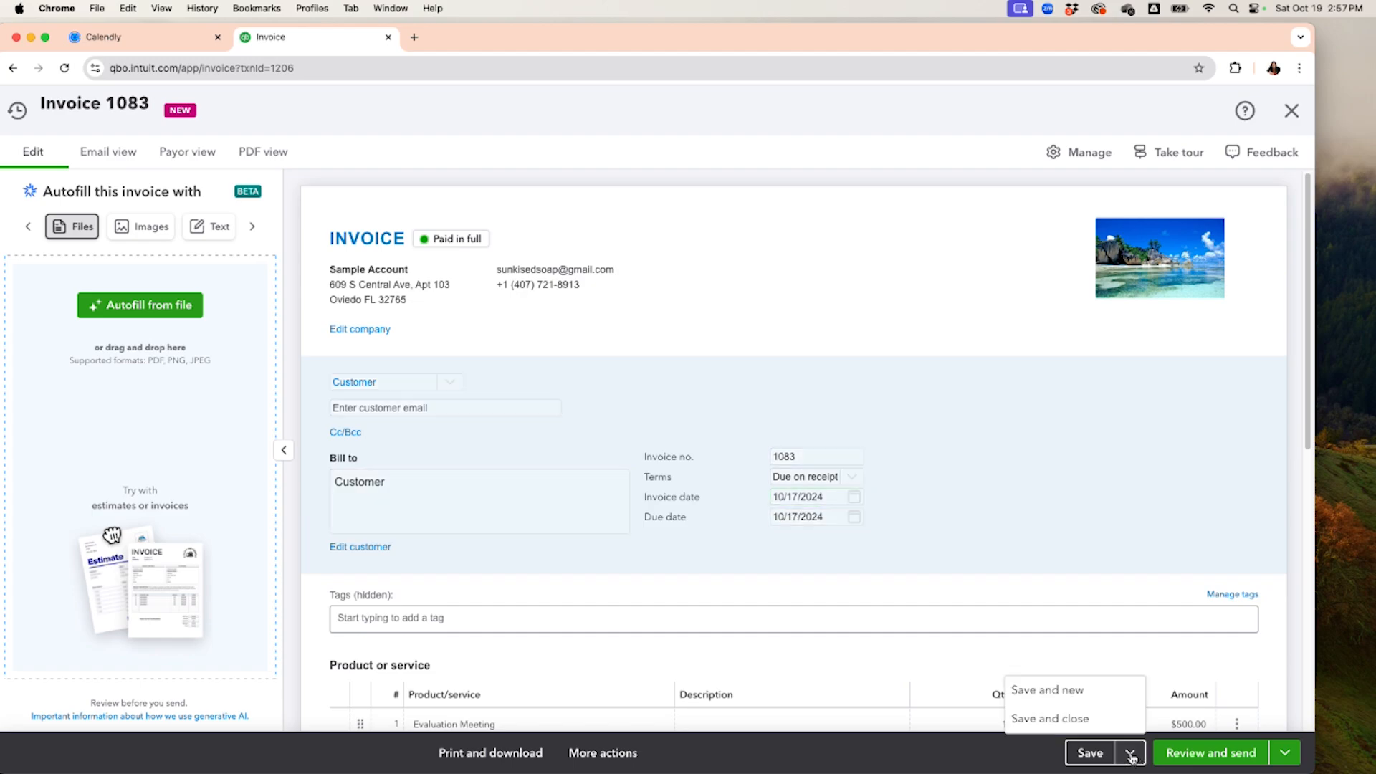
click(1084, 720)
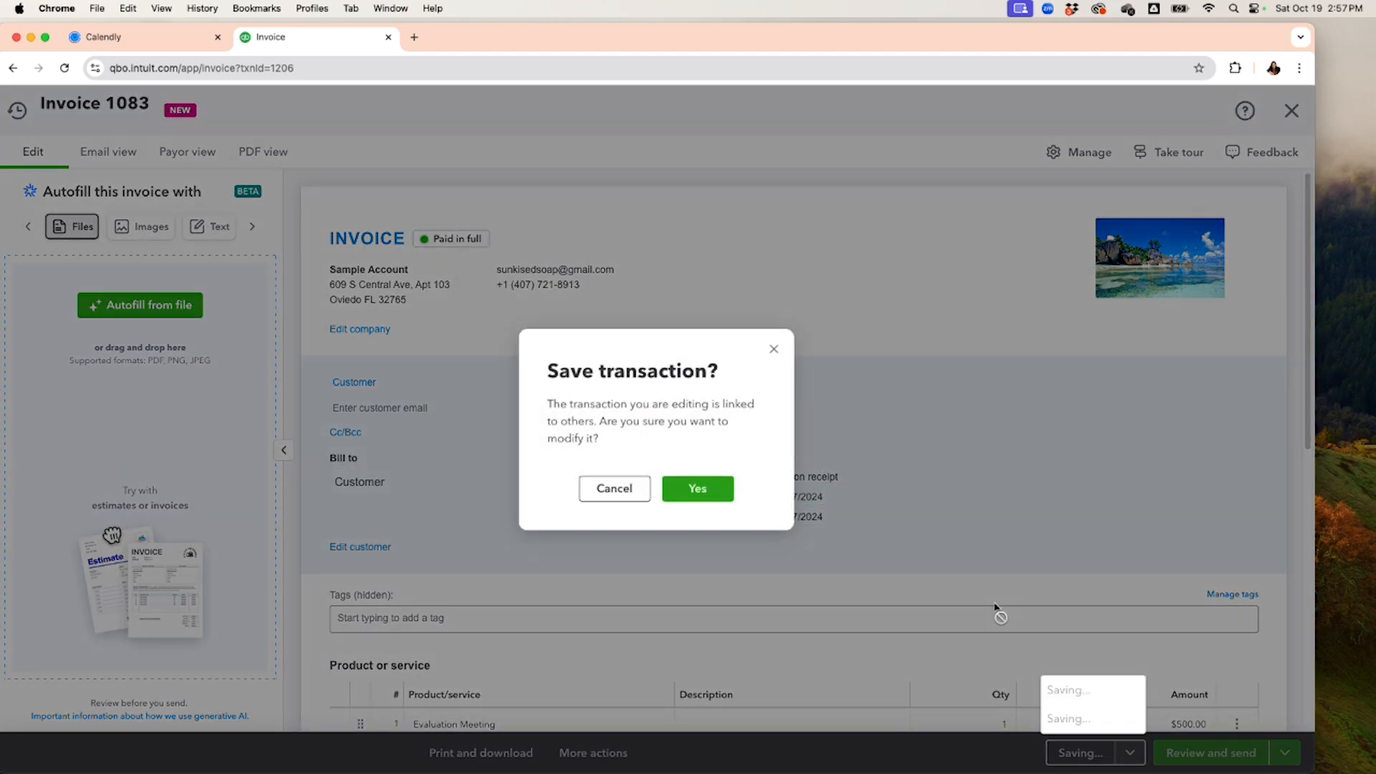
click(683, 496)
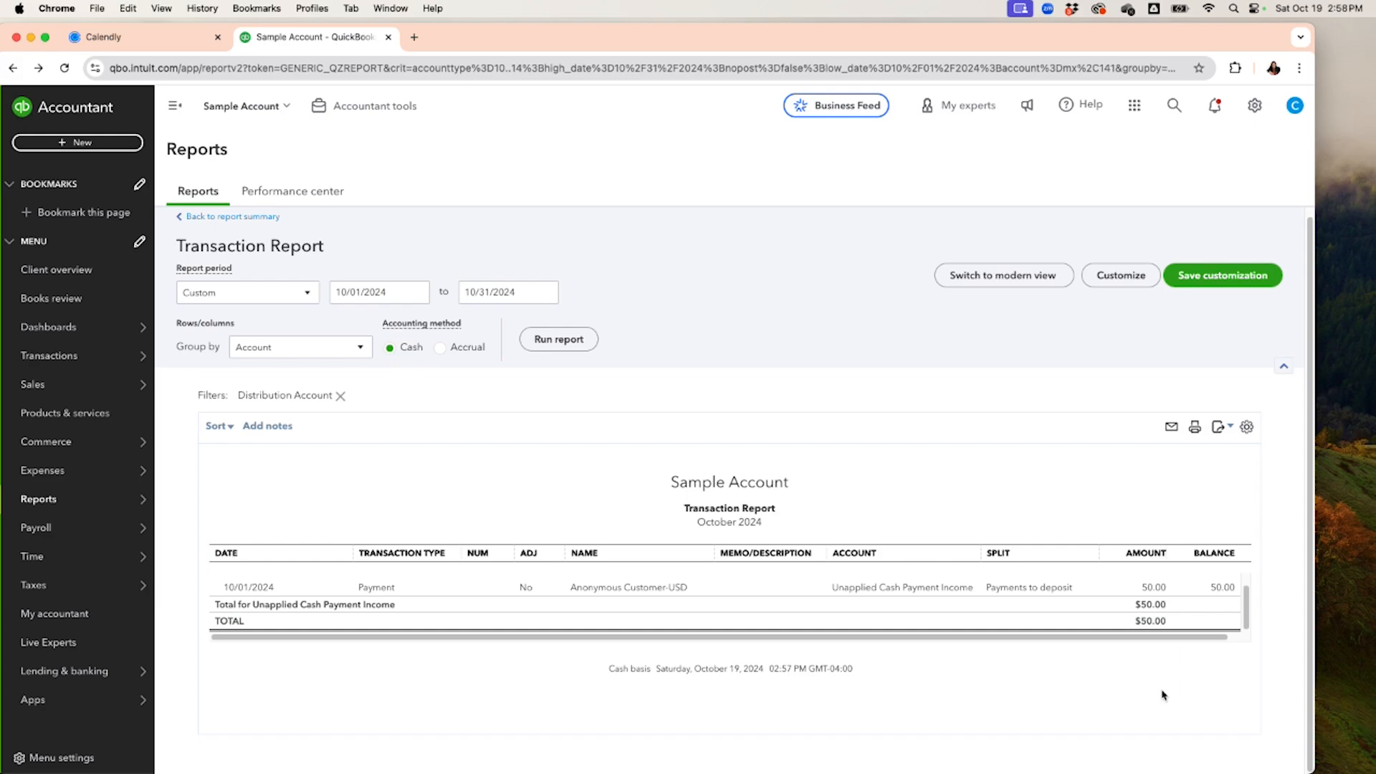
Open the 10/01/2024 payment in the transaction report and go to its linked invoice to review the line items.
click(1159, 593)
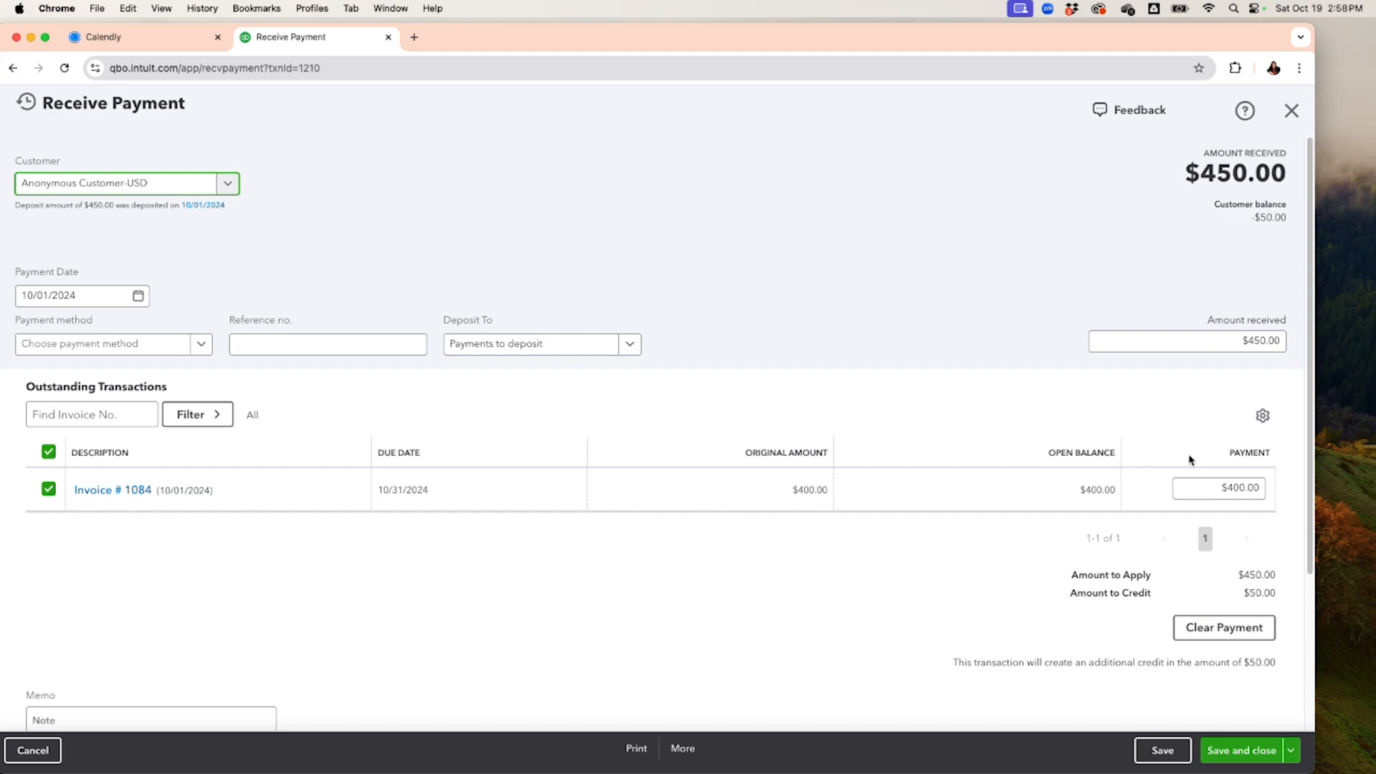
click(100, 495)
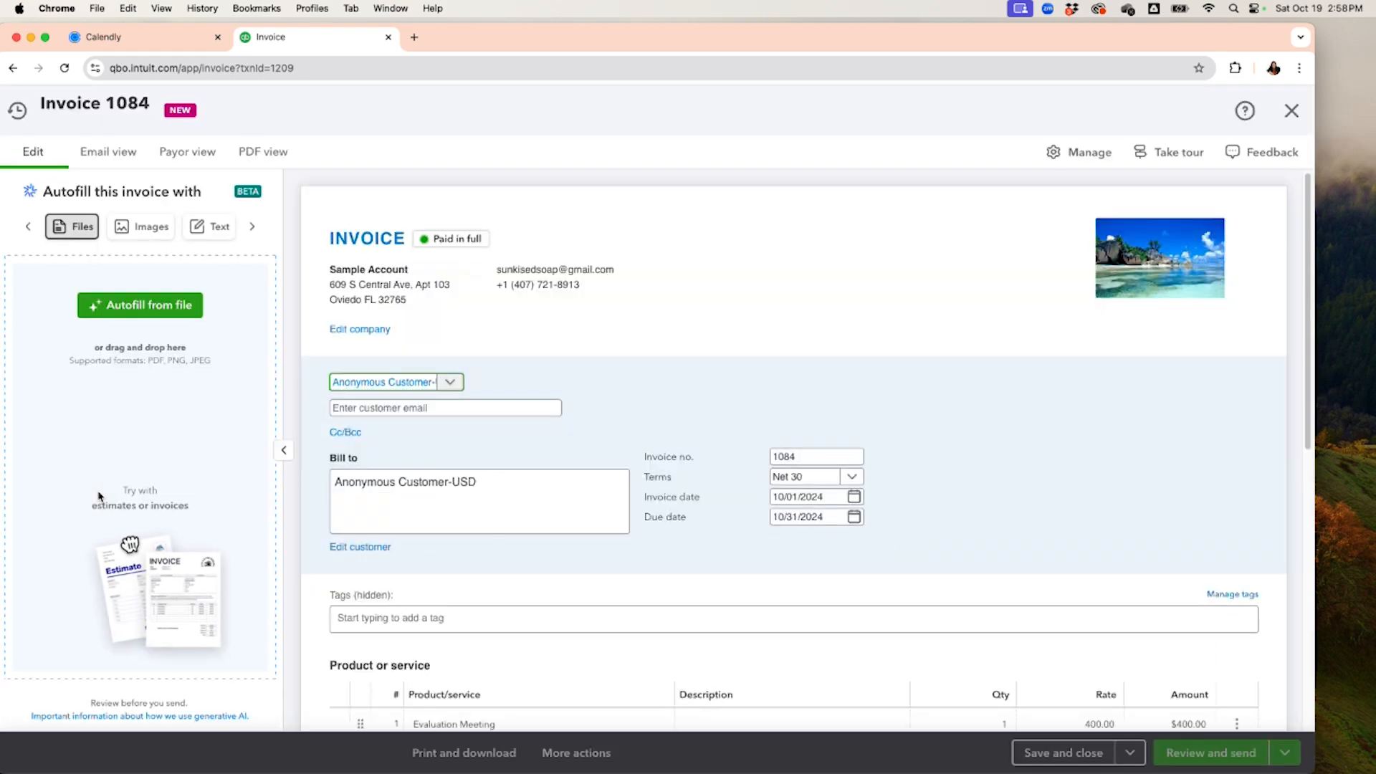
scroll(465, 578, down, 6)
scroll(469, 573, up, 4)
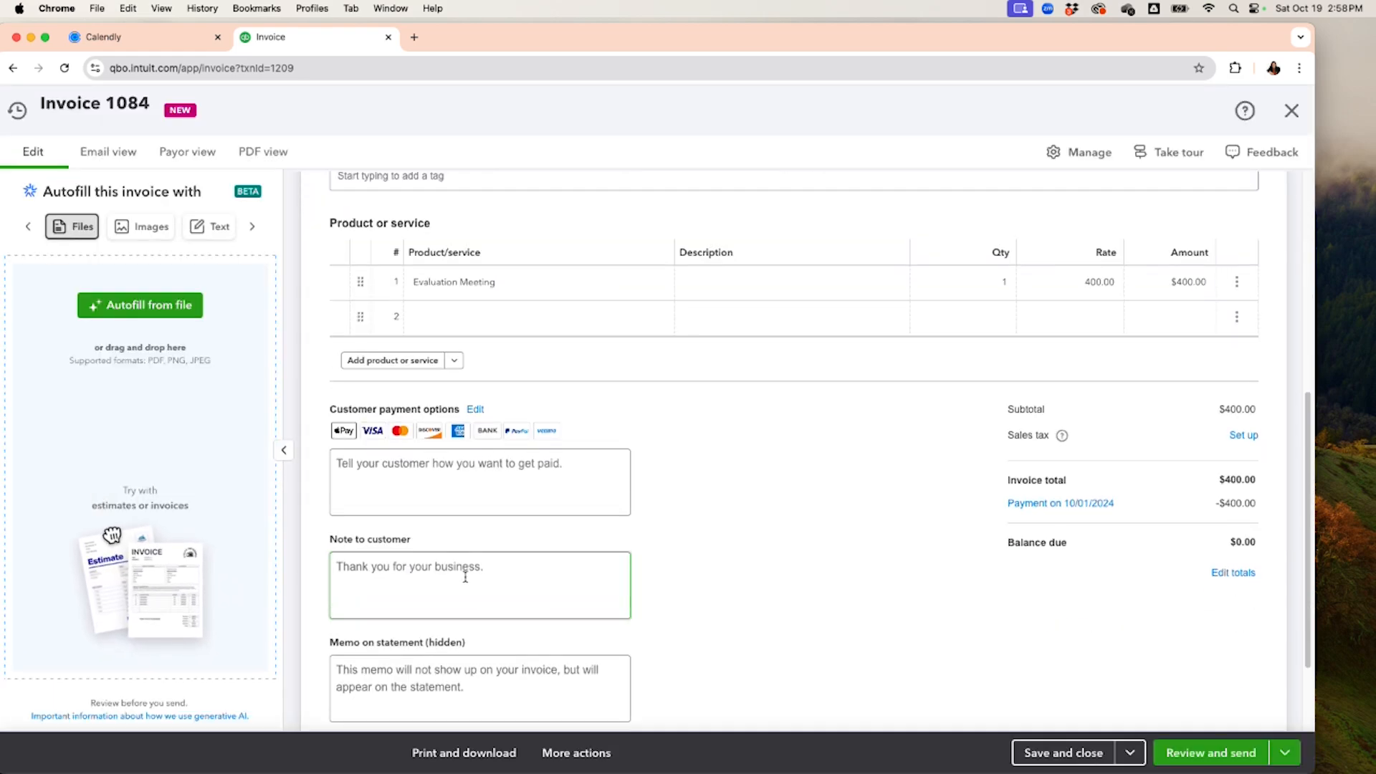
Start a new product or service named tips on the second line of the invoice.
click(479, 559)
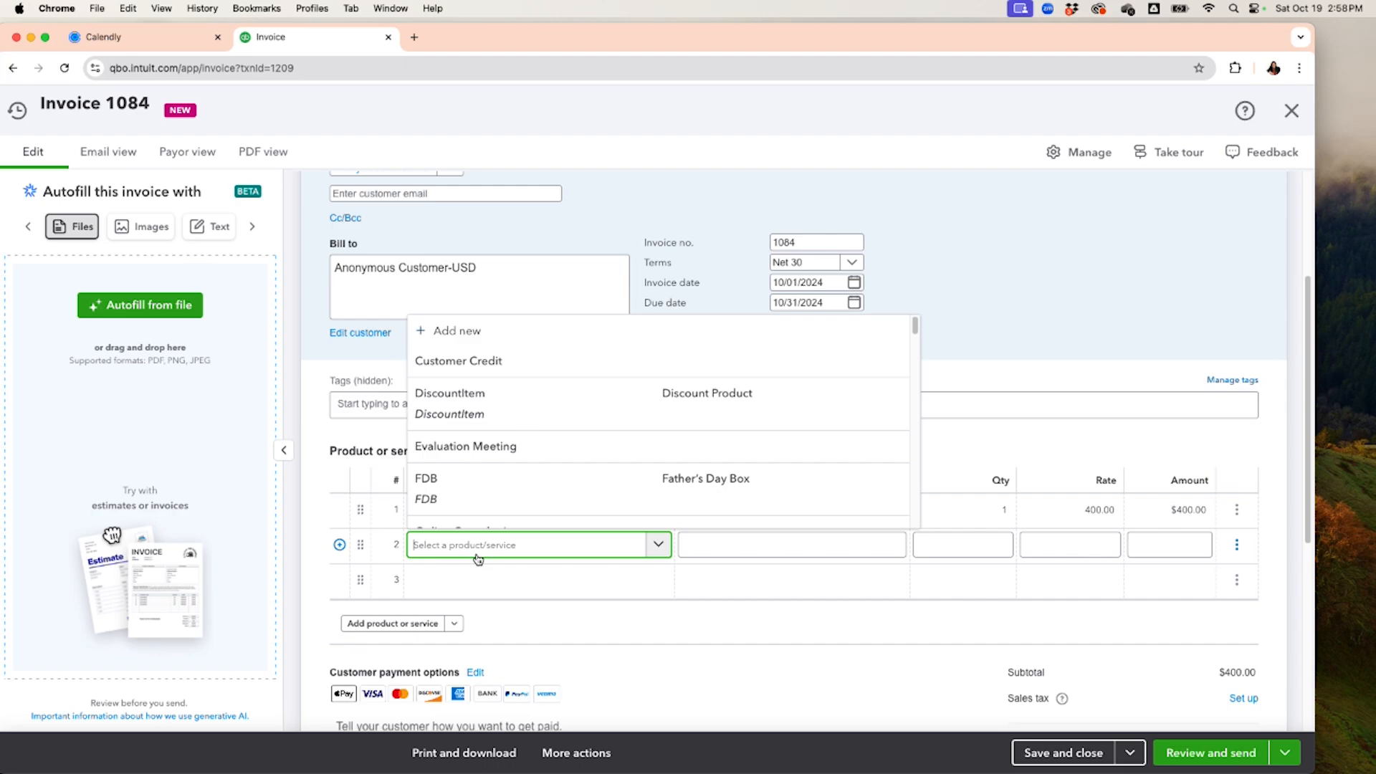
text(tips)
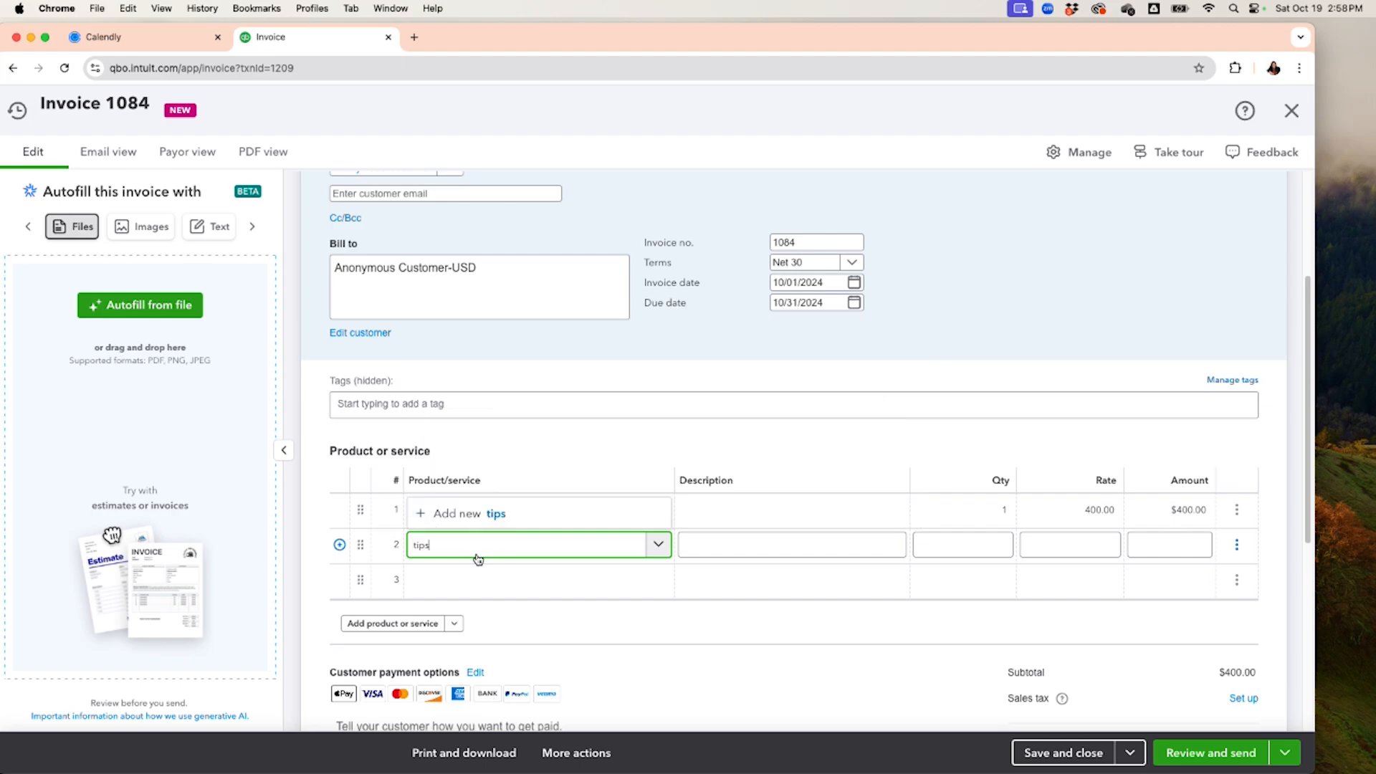
click(491, 518)
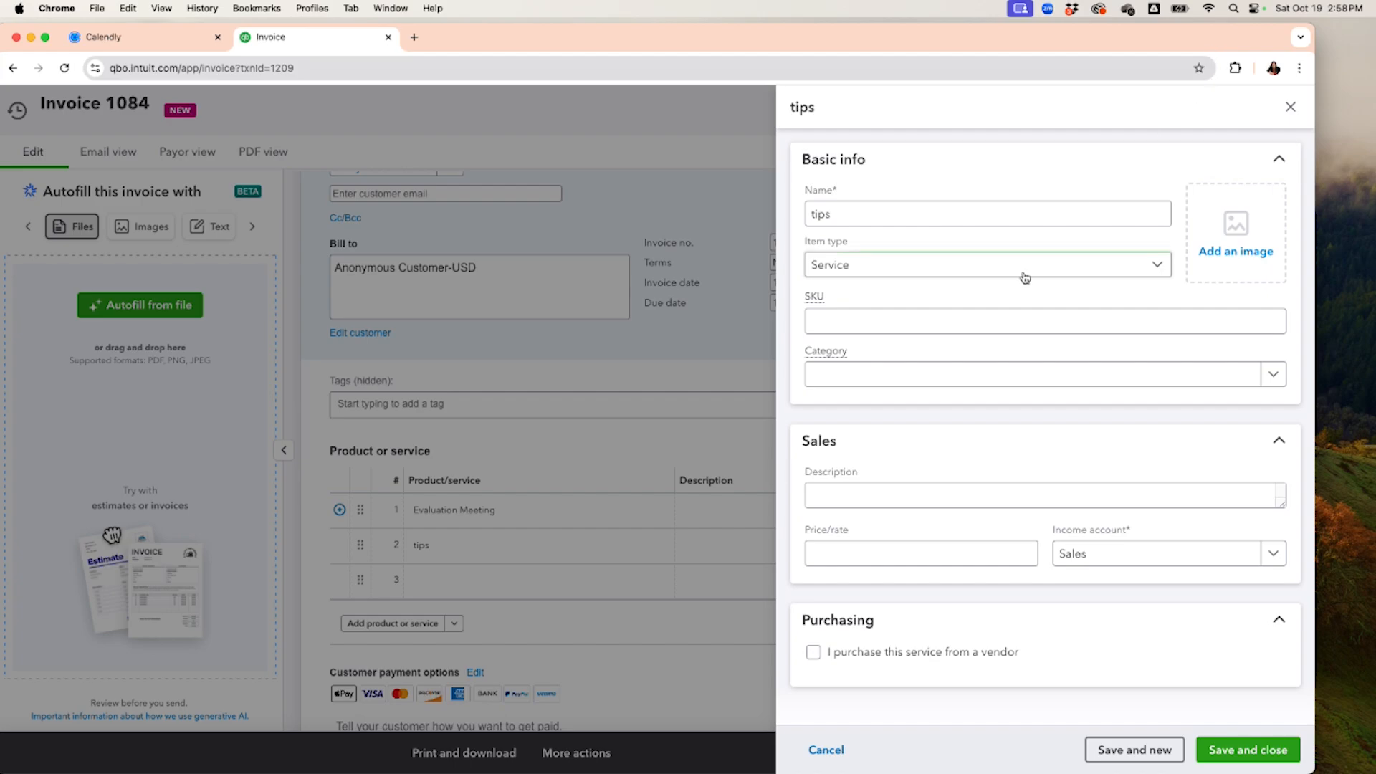
click(1106, 262)
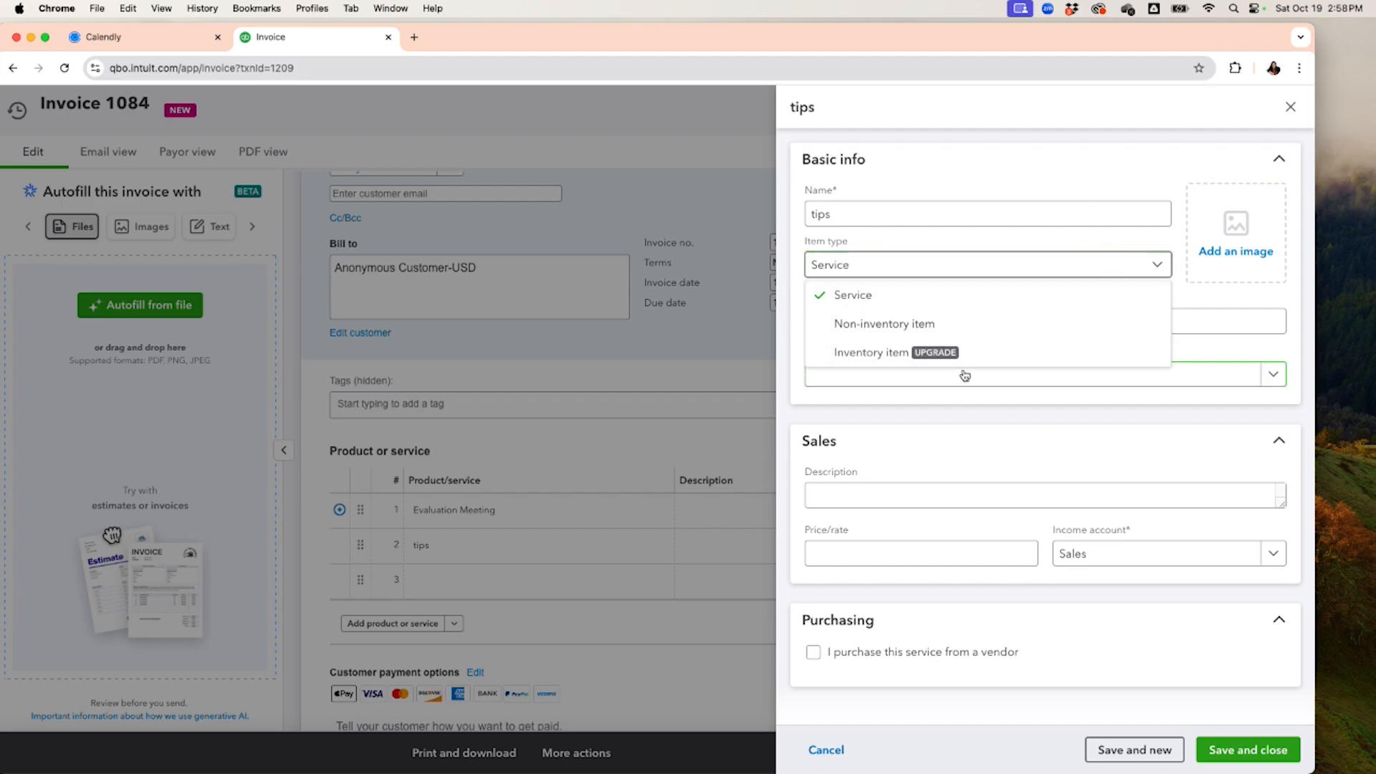
click(1125, 175)
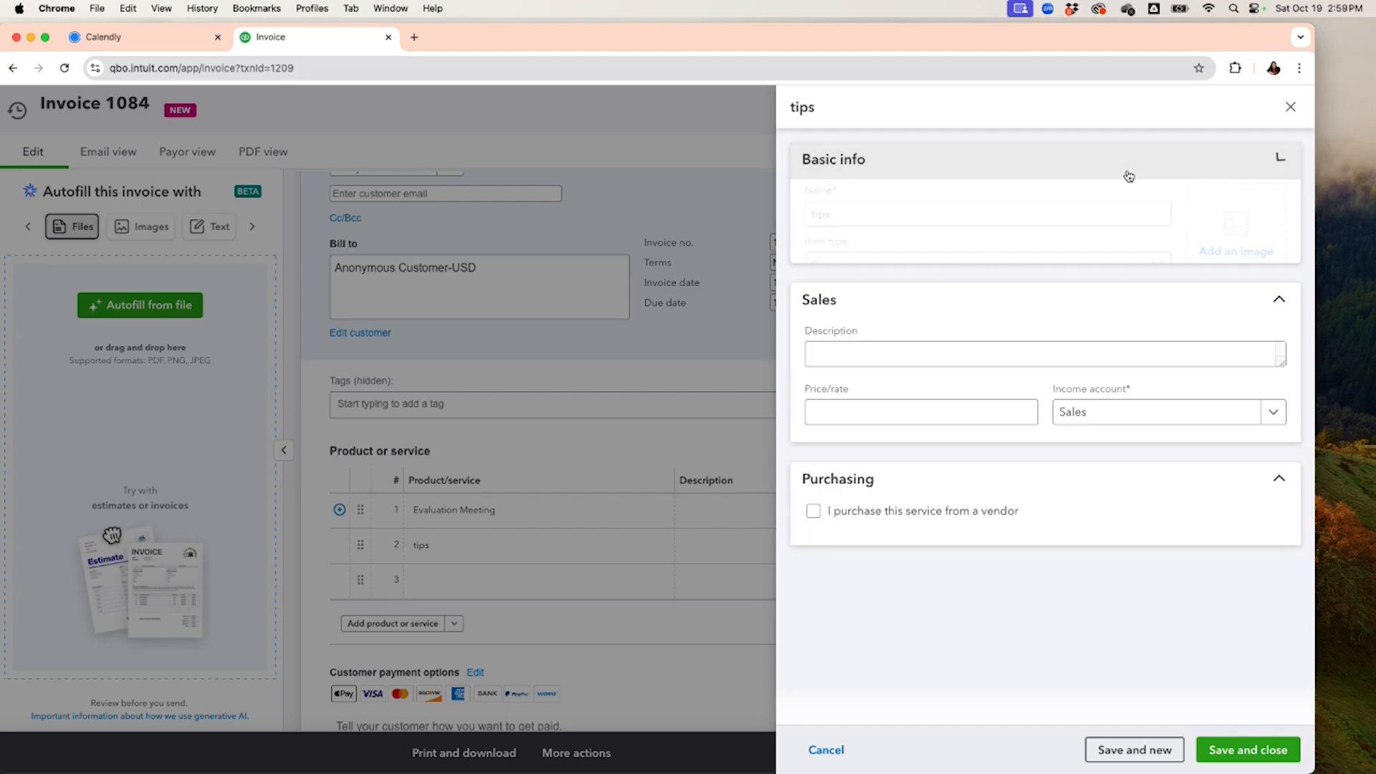
click(1279, 217)
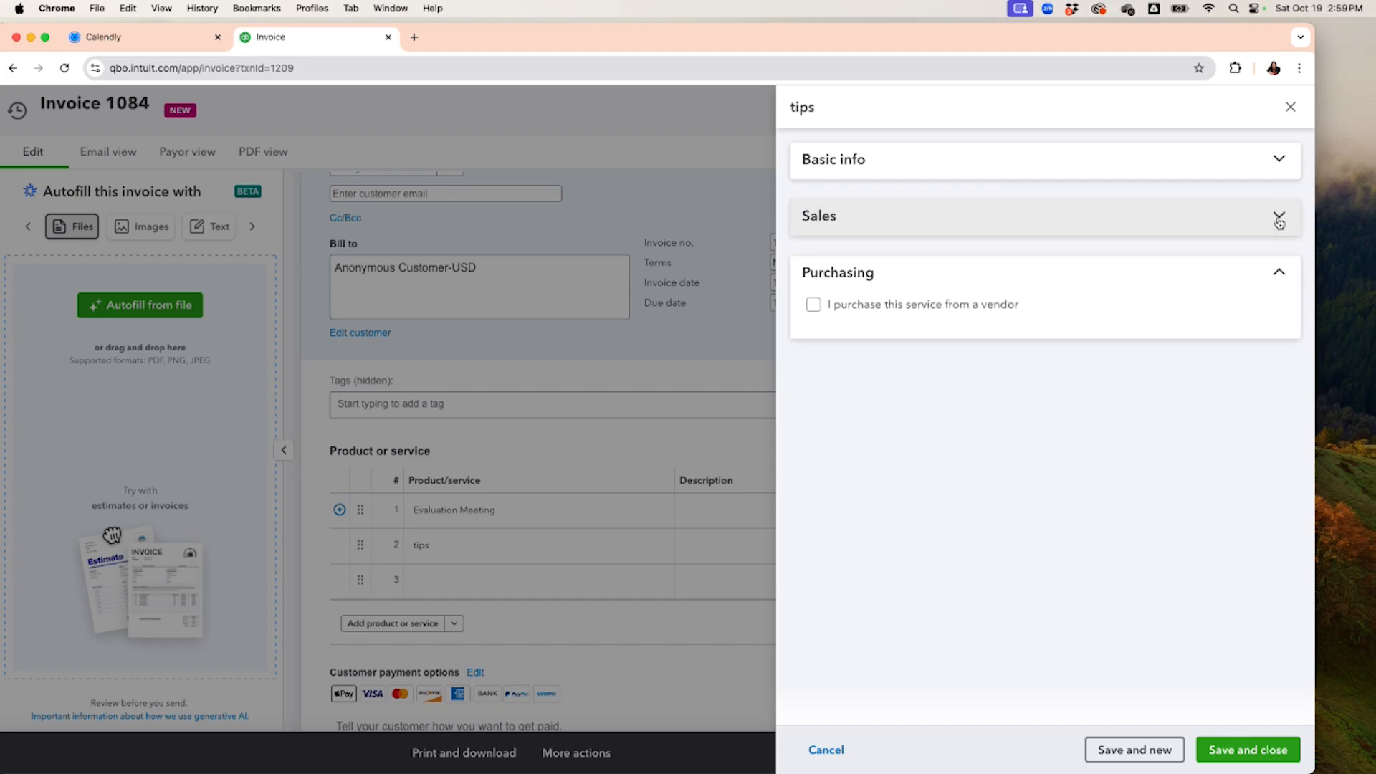
click(1280, 218)
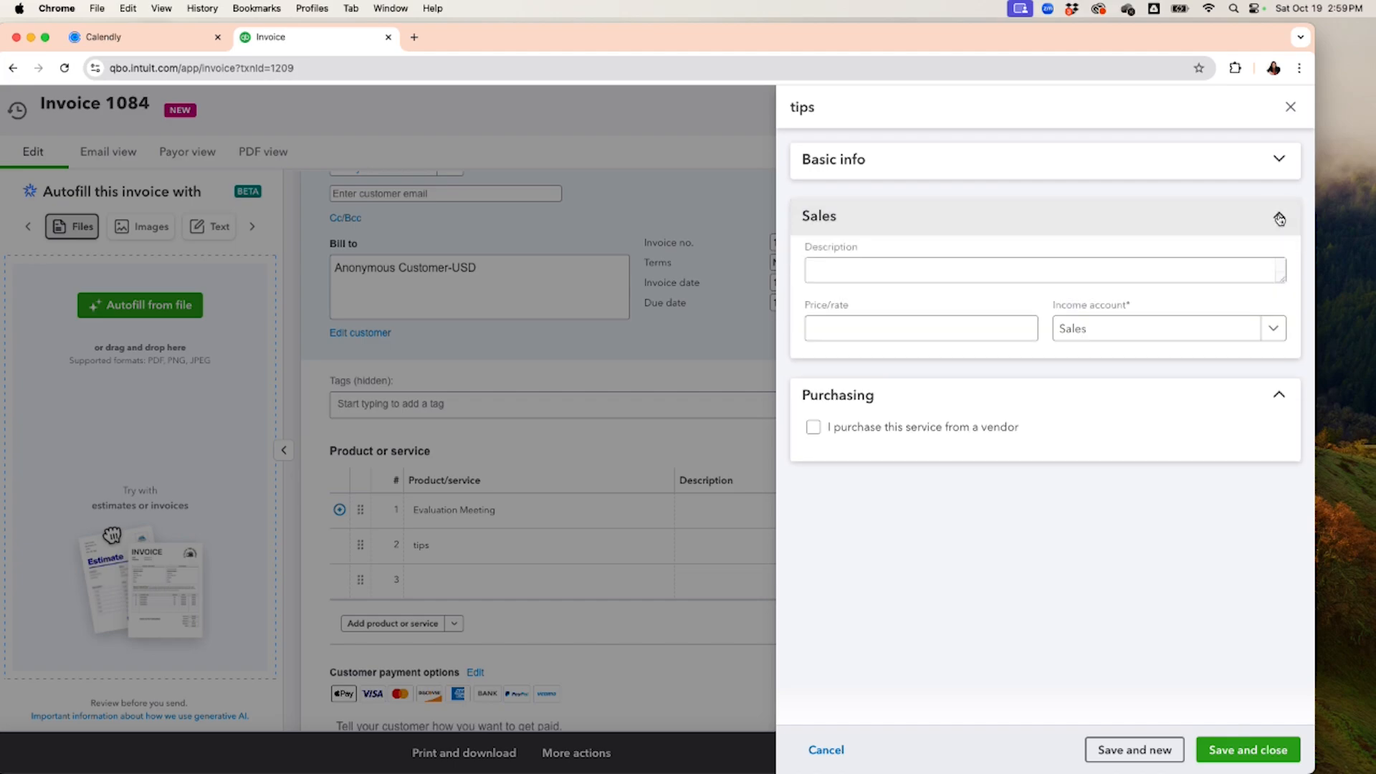
click(1279, 159)
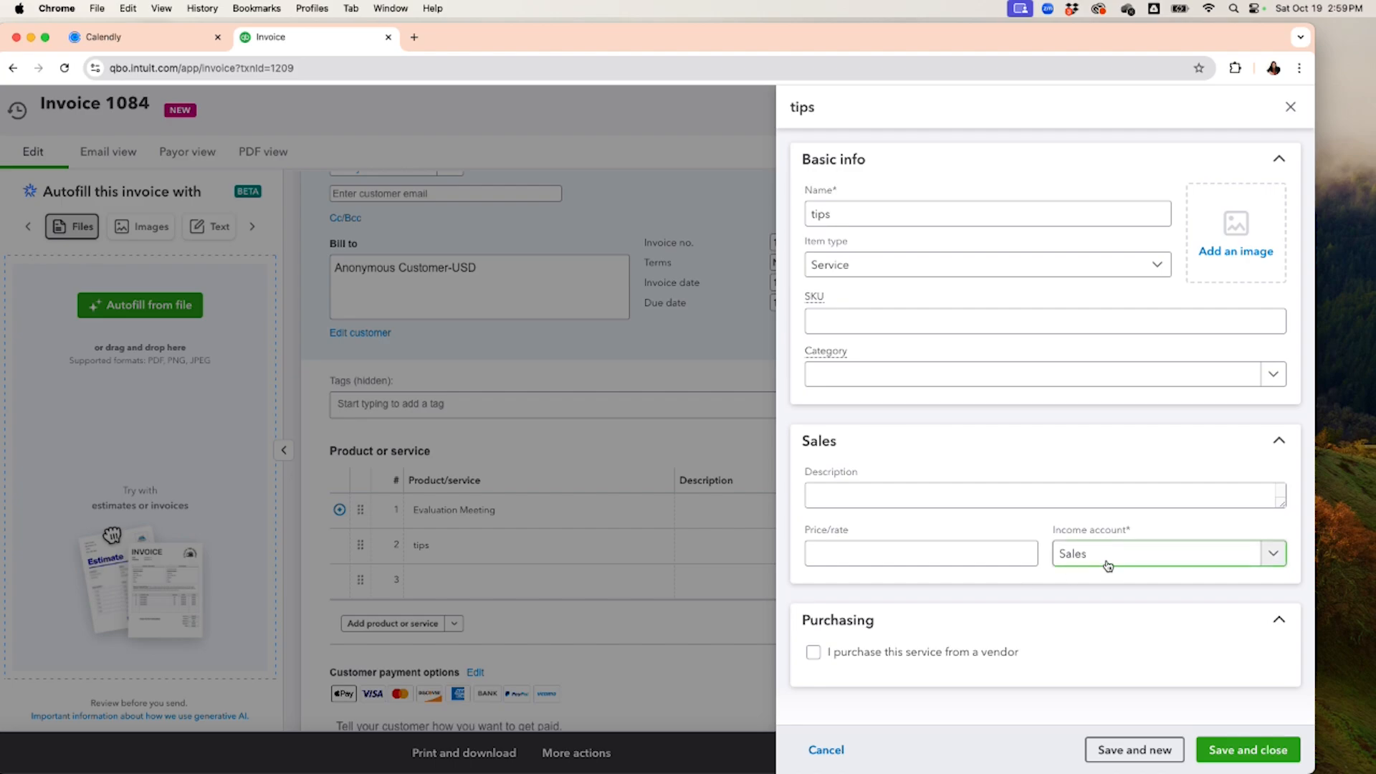
Set the income account of the tips item to Undistributed Tips, and save and close the item.
click(1271, 553)
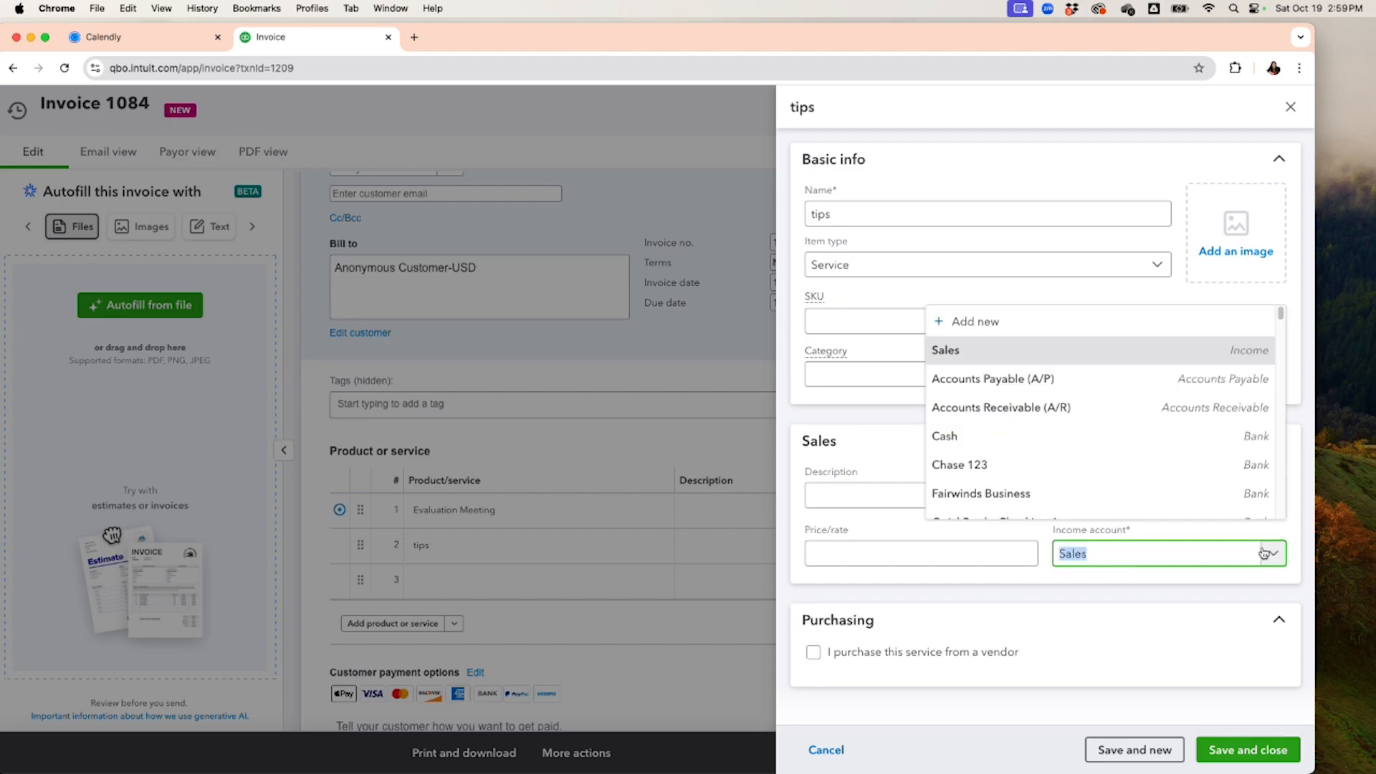
scroll(1146, 483, down, 5)
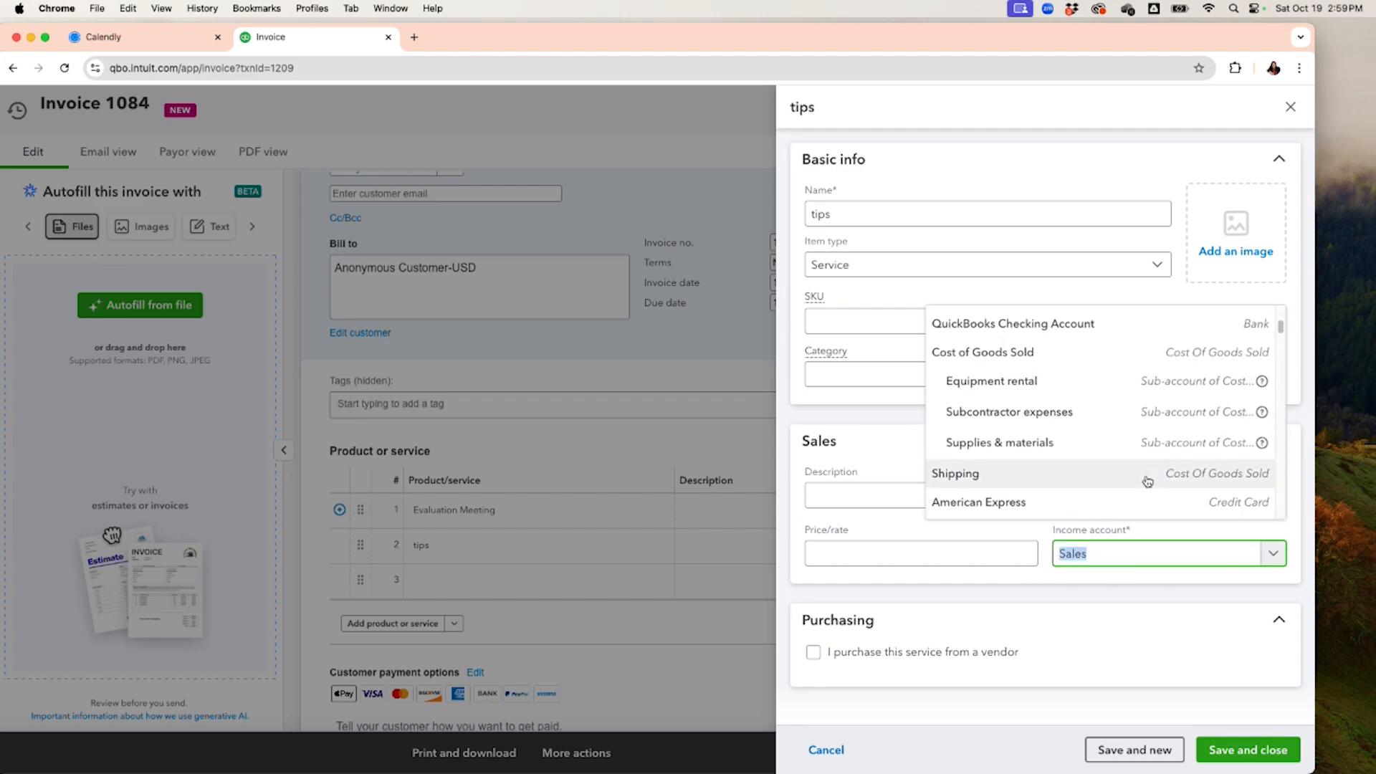
key(BackSpace)
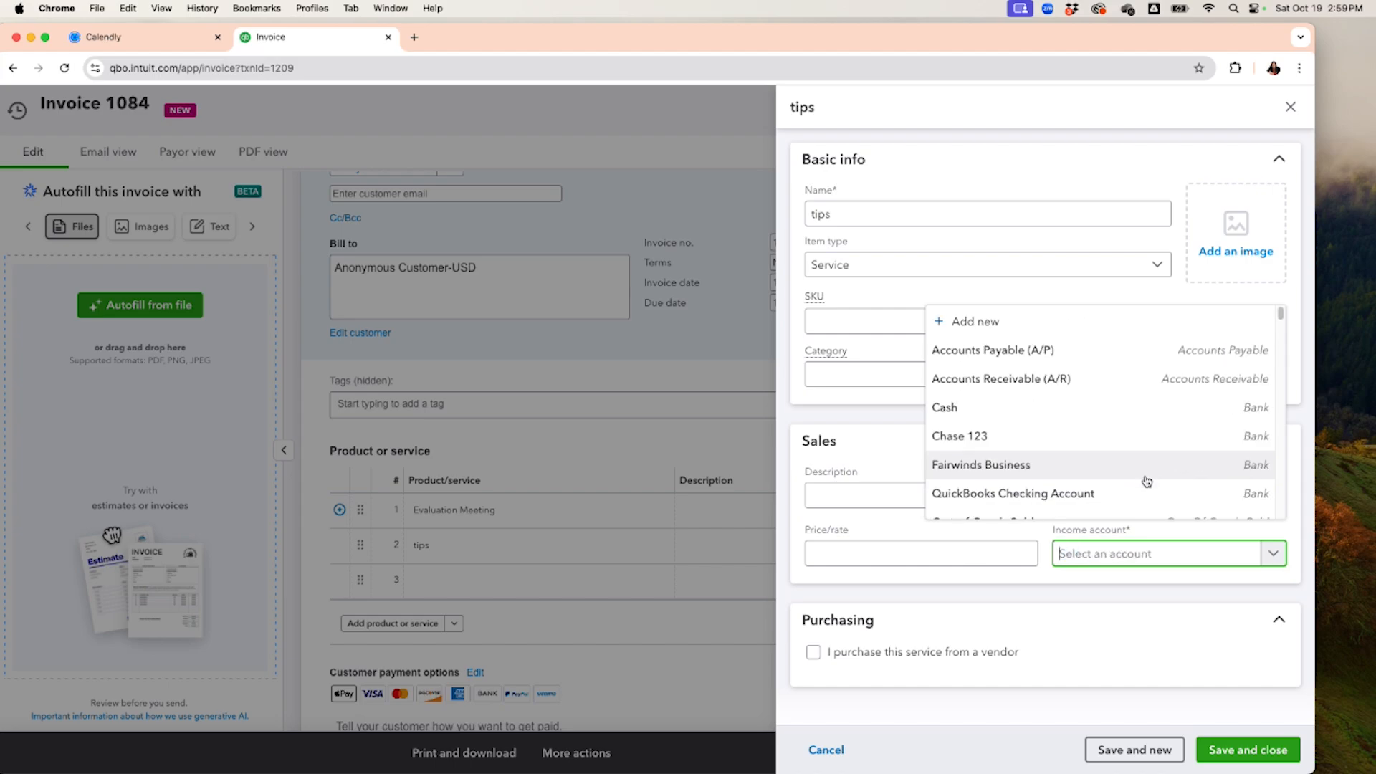
text(undi)
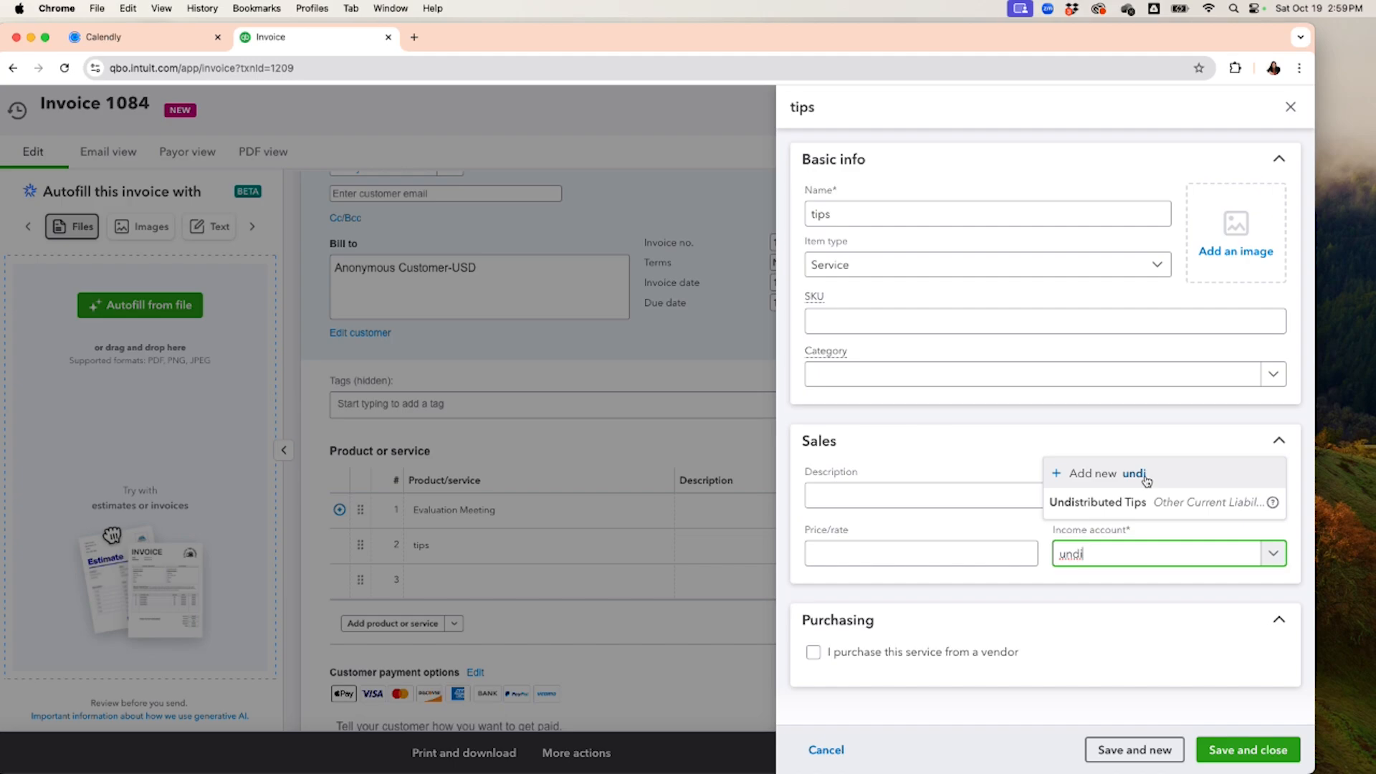
click(1120, 501)
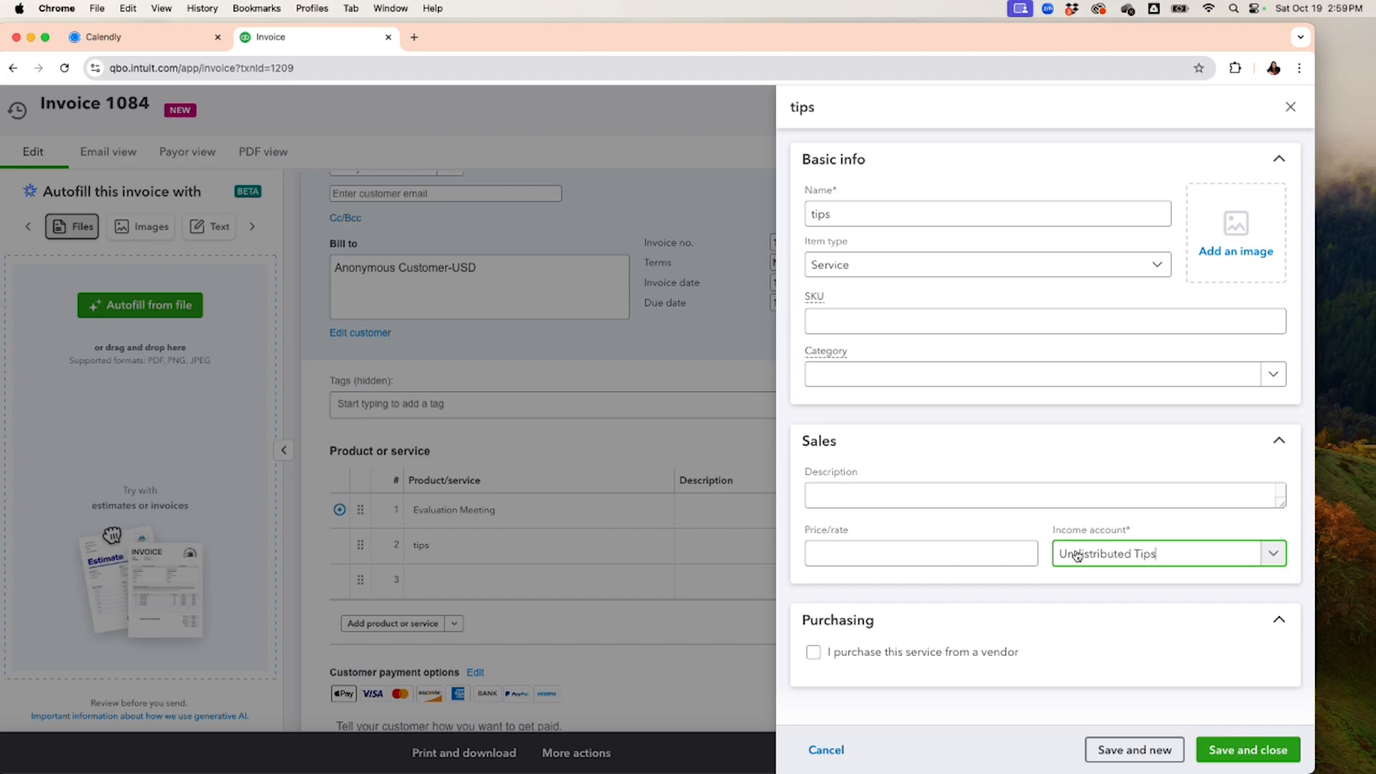
click(1253, 756)
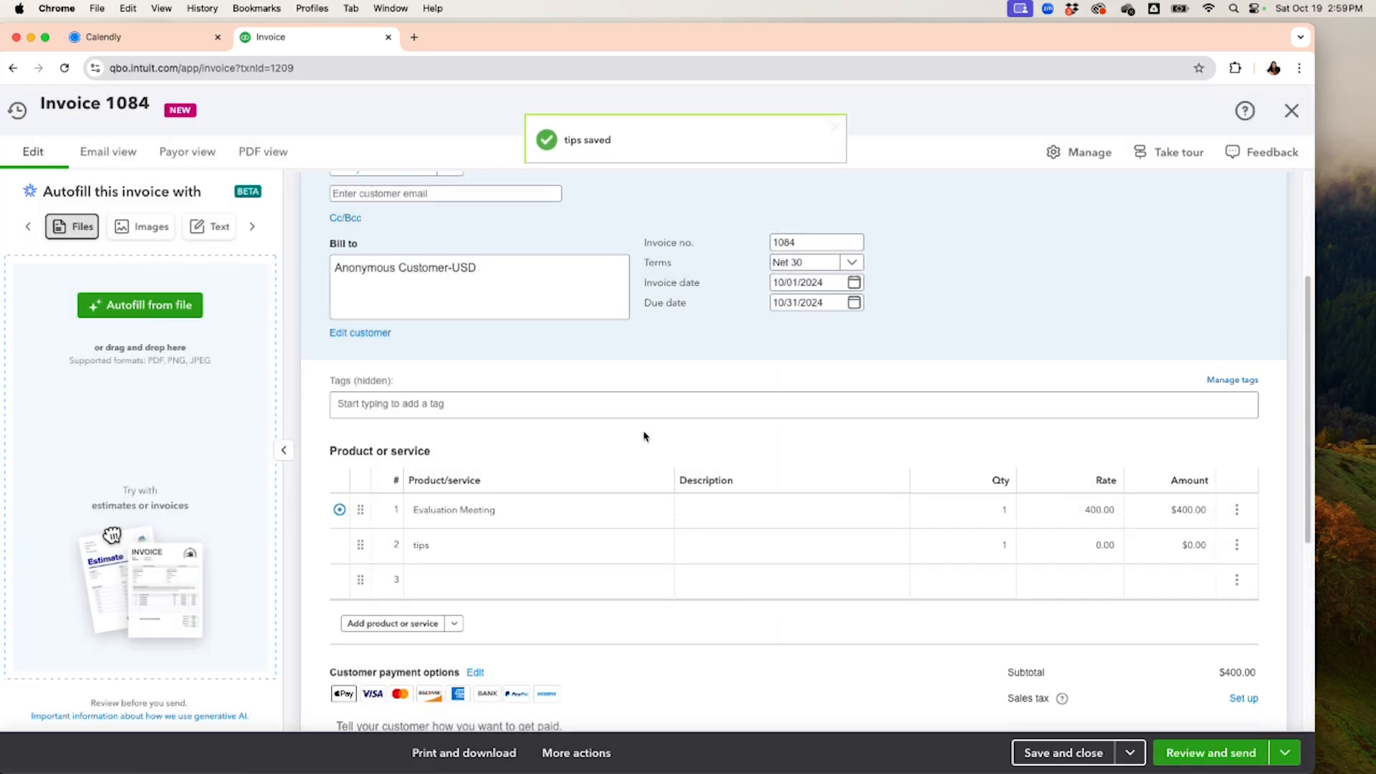
Set the rate of the tips line on the invoice to 50.
click(548, 500)
click(1104, 547)
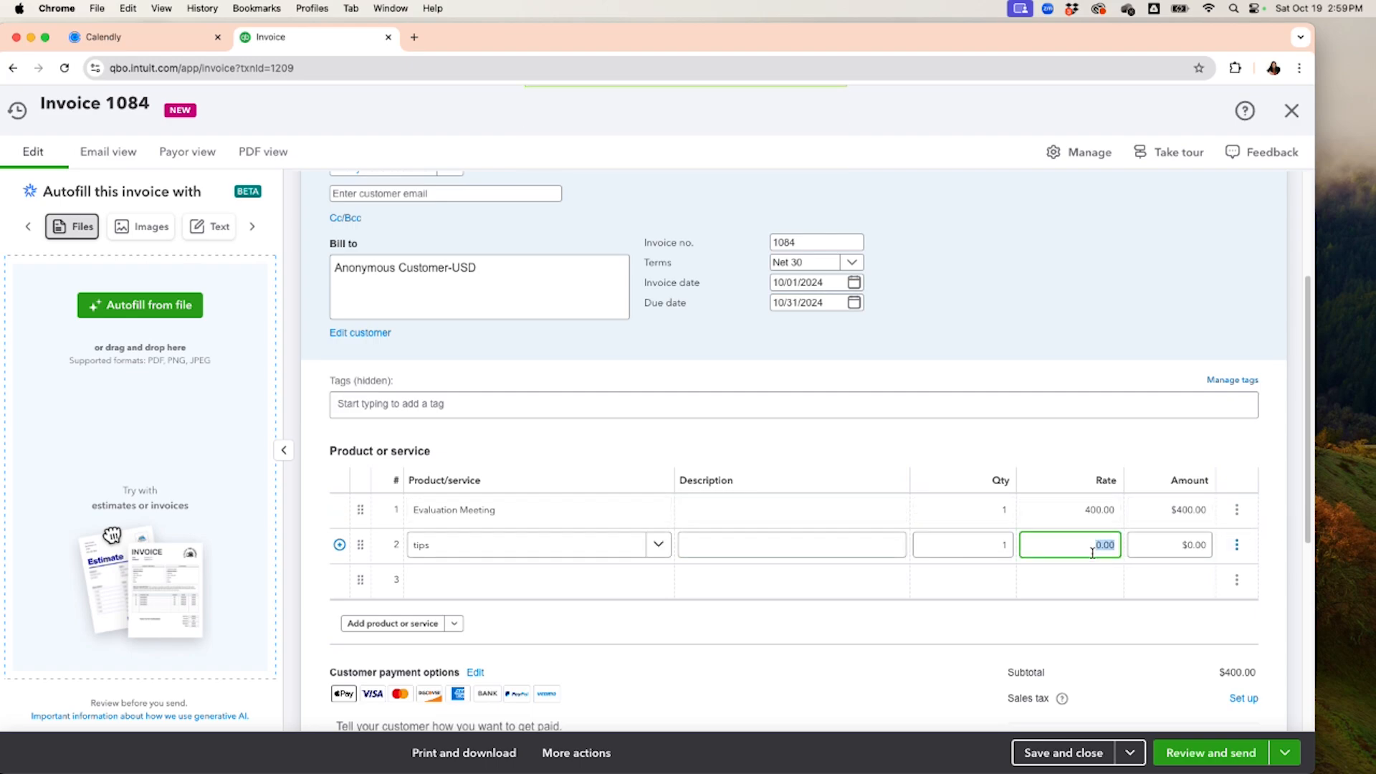
text(50)
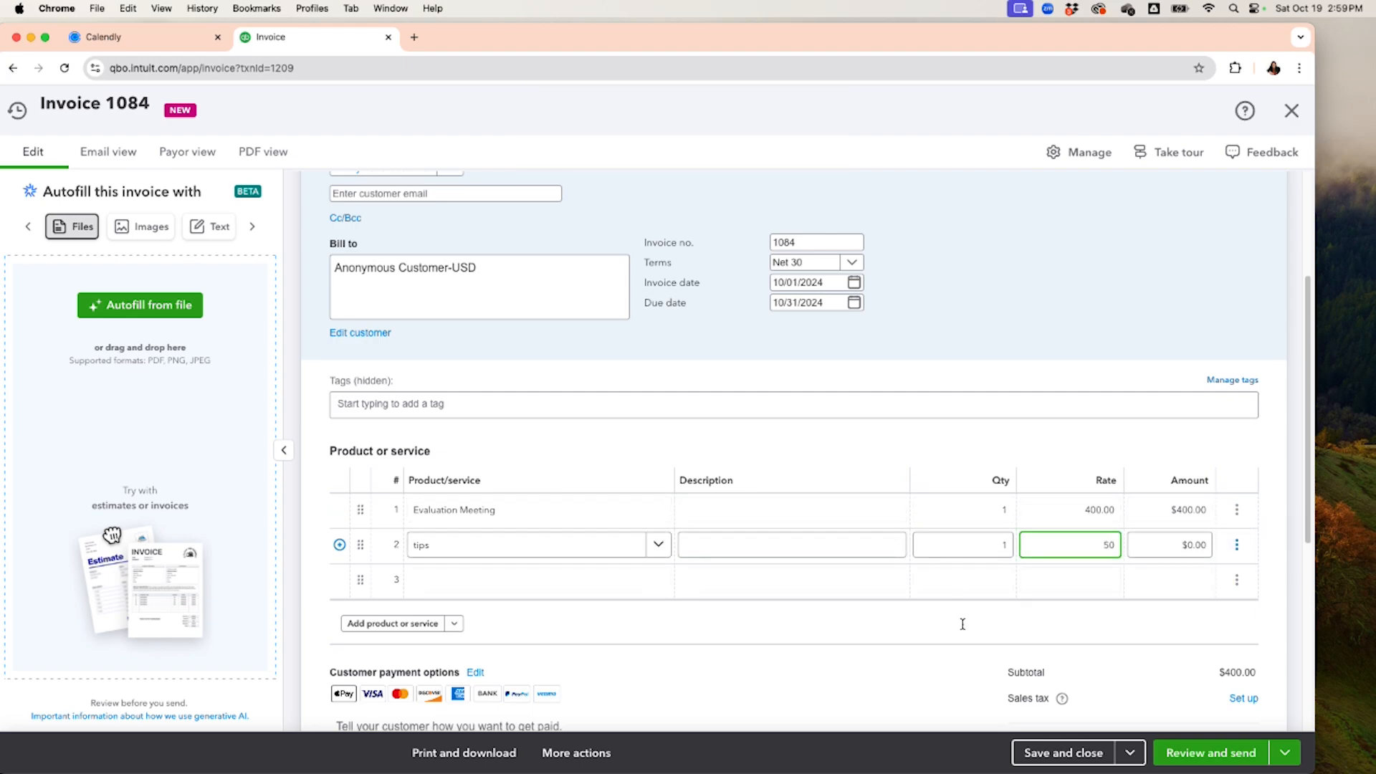
click(843, 666)
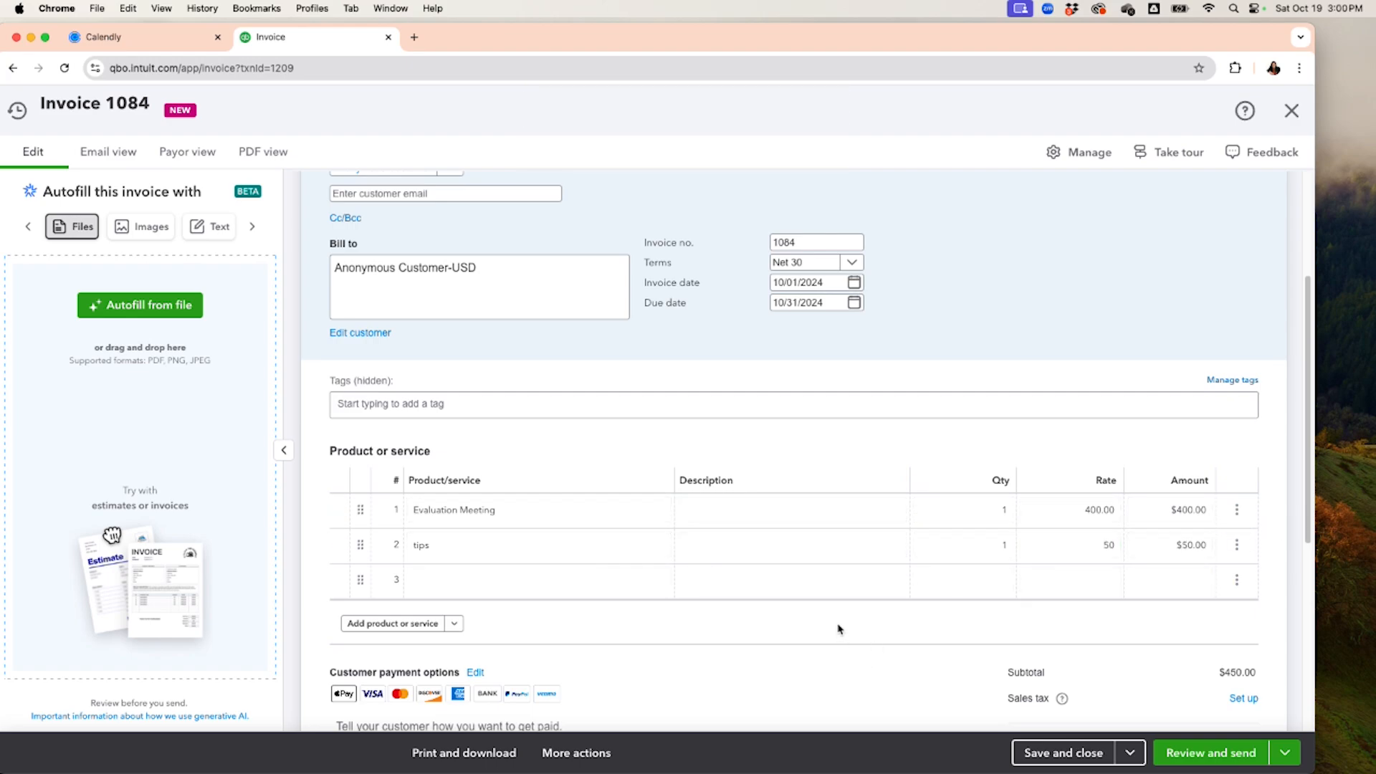
Save and close the invoice with its added tips line, and accept the change.
click(1095, 762)
click(718, 489)
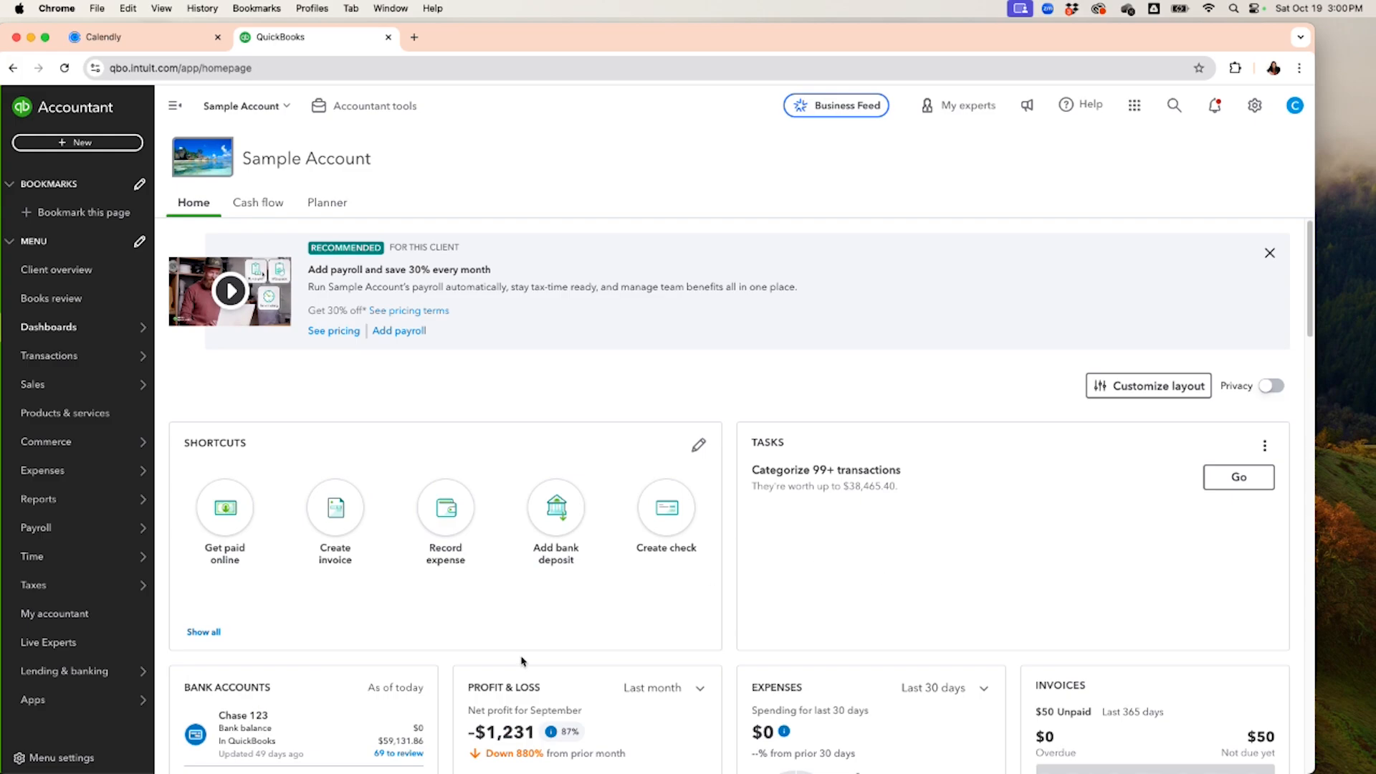
Run the Profit and Loss report for This Month on the Accrual basis and open the transactions behind the Sales total.
mouse_move(76, 500)
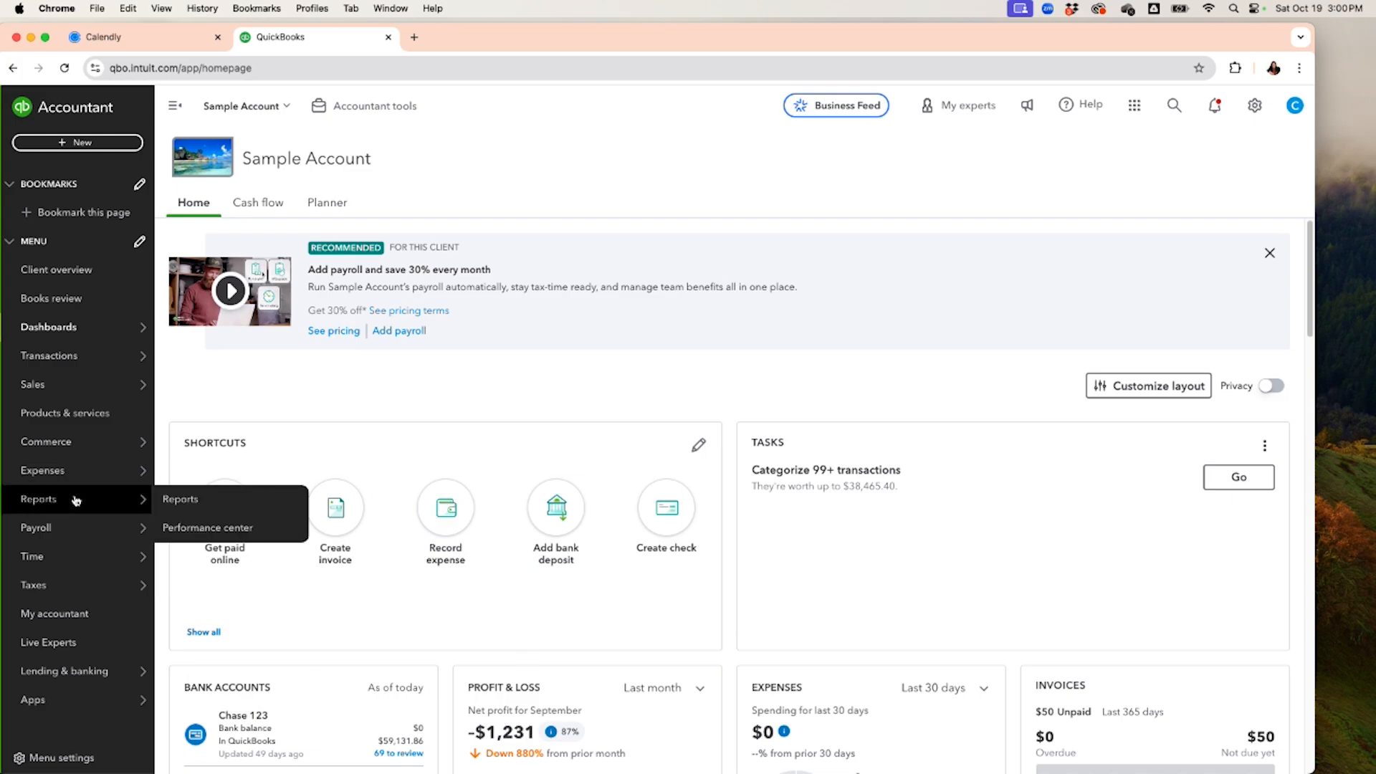
click(175, 505)
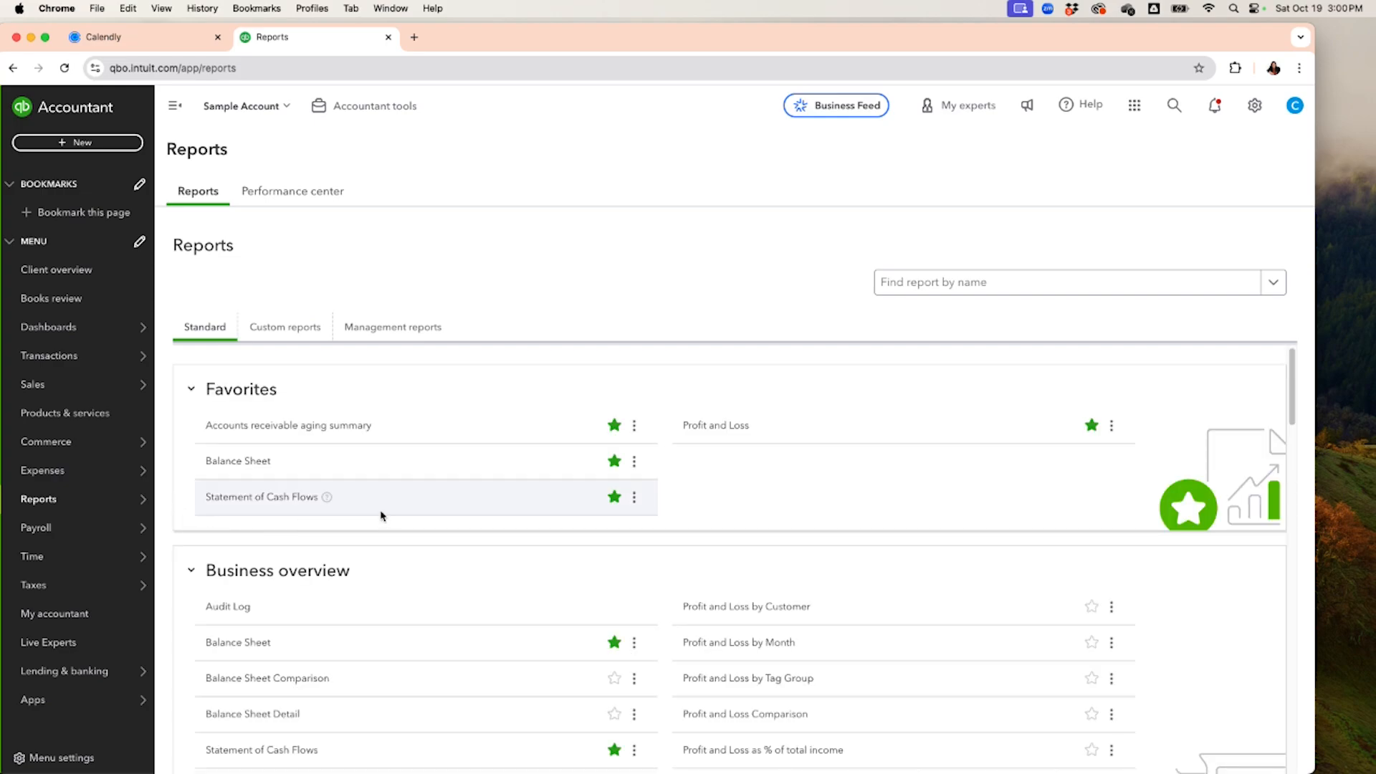
click(716, 429)
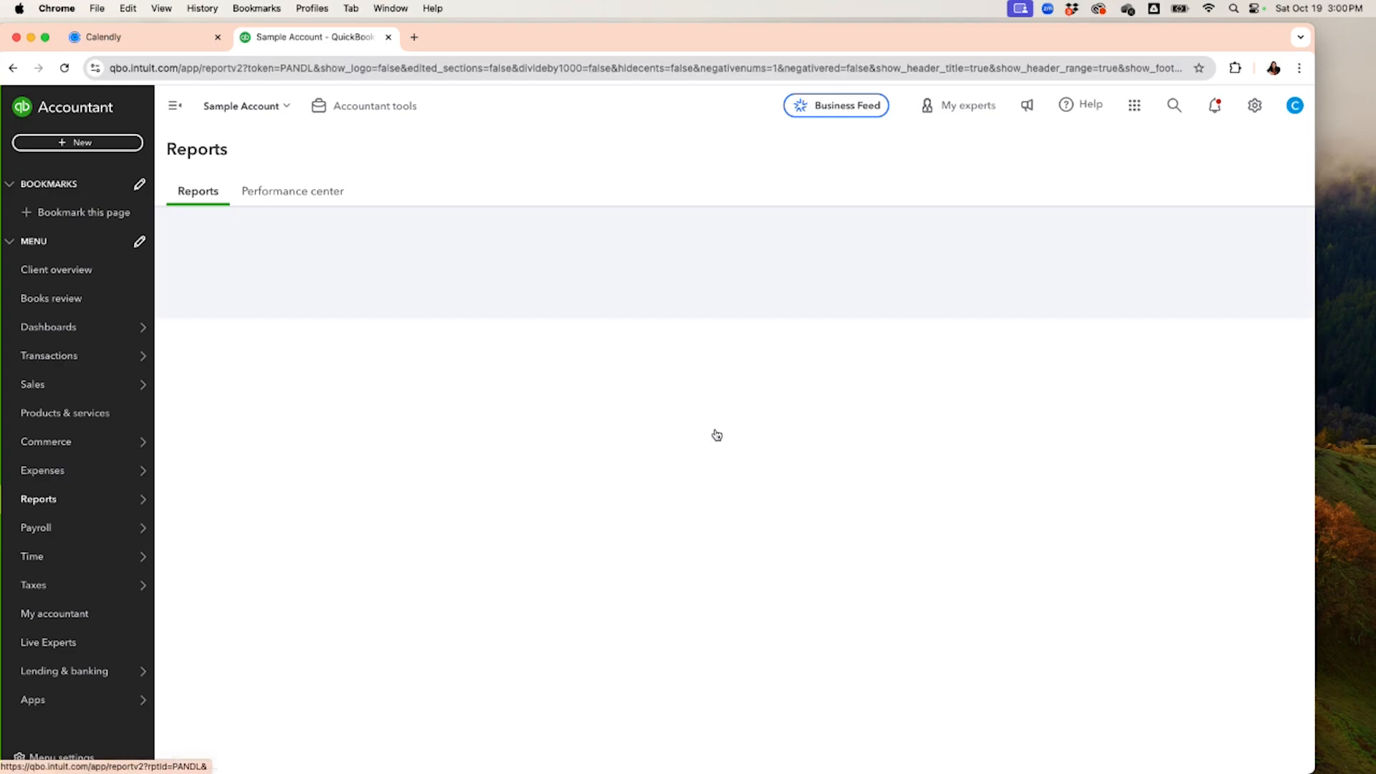
click(235, 306)
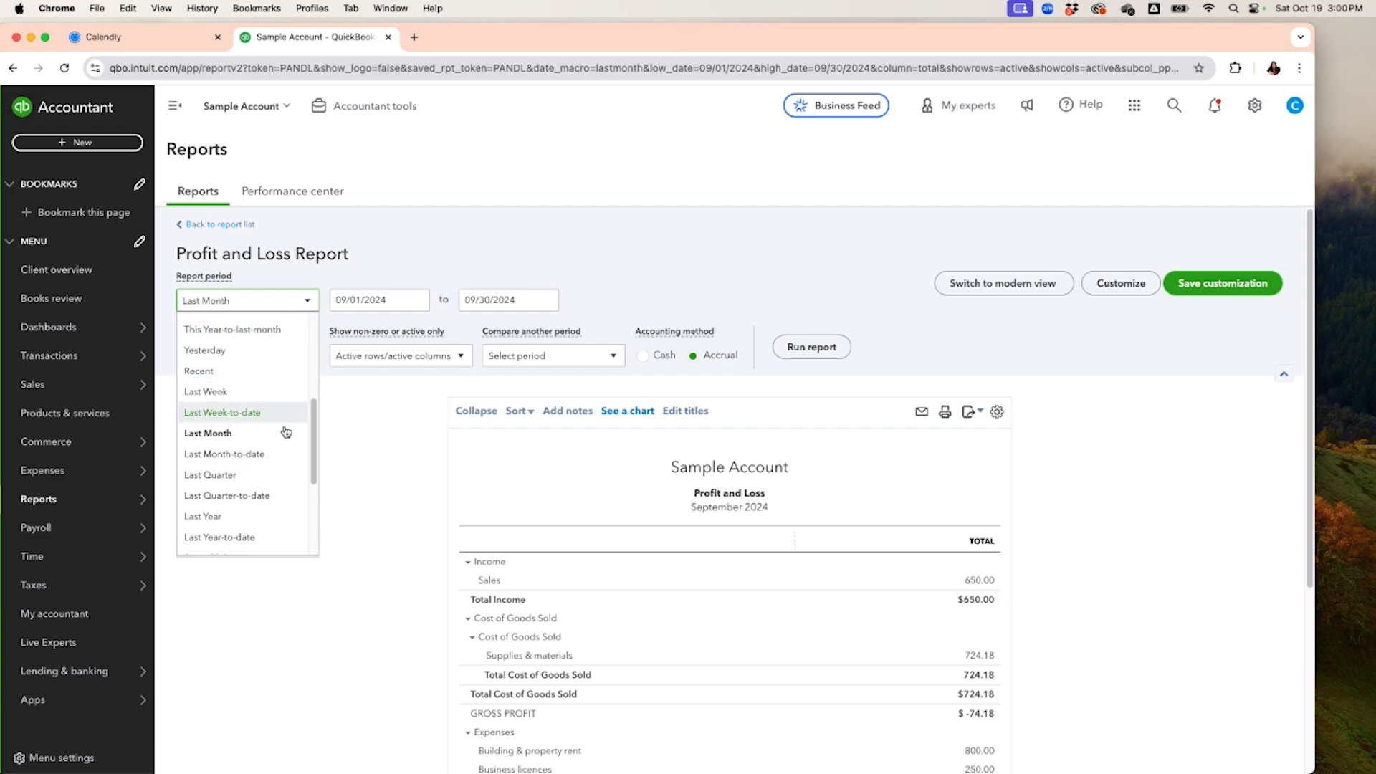
scroll(272, 494, up, 3)
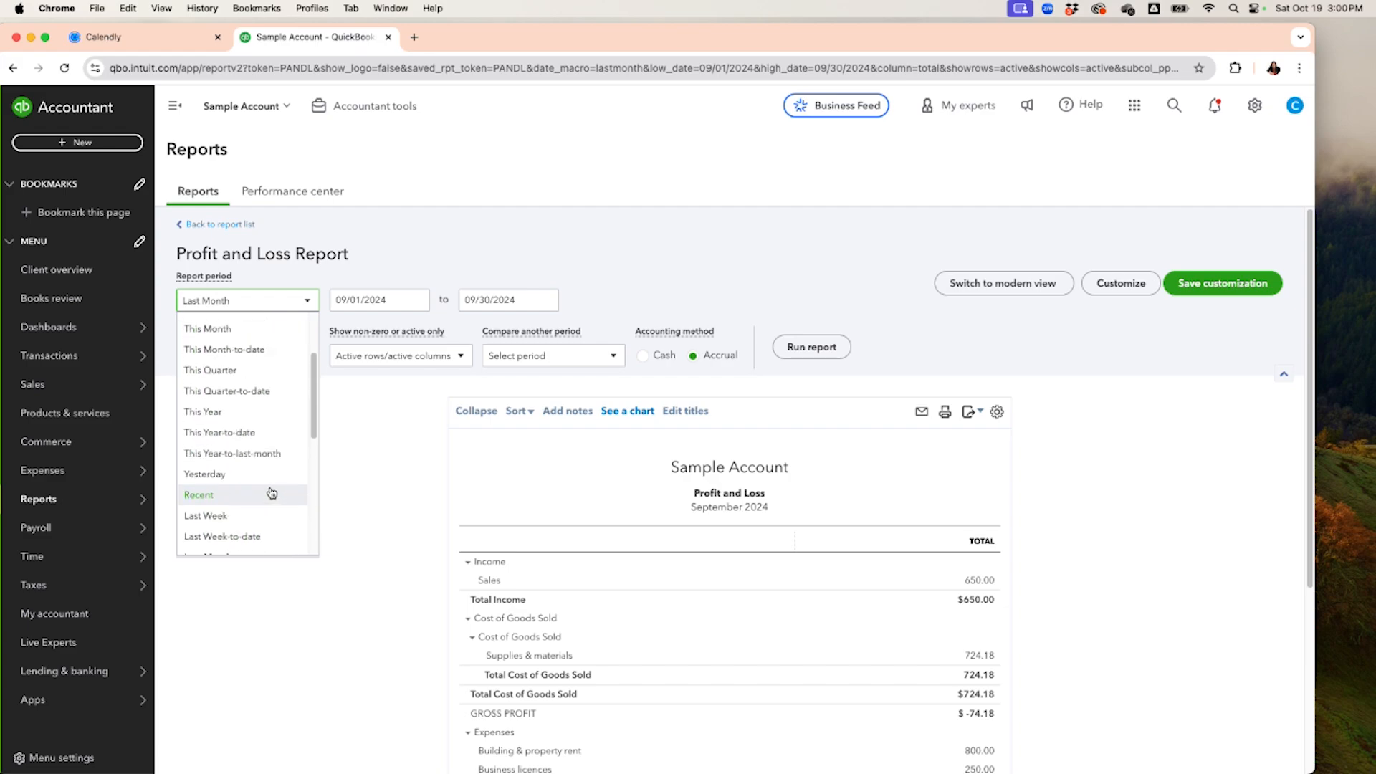
click(239, 332)
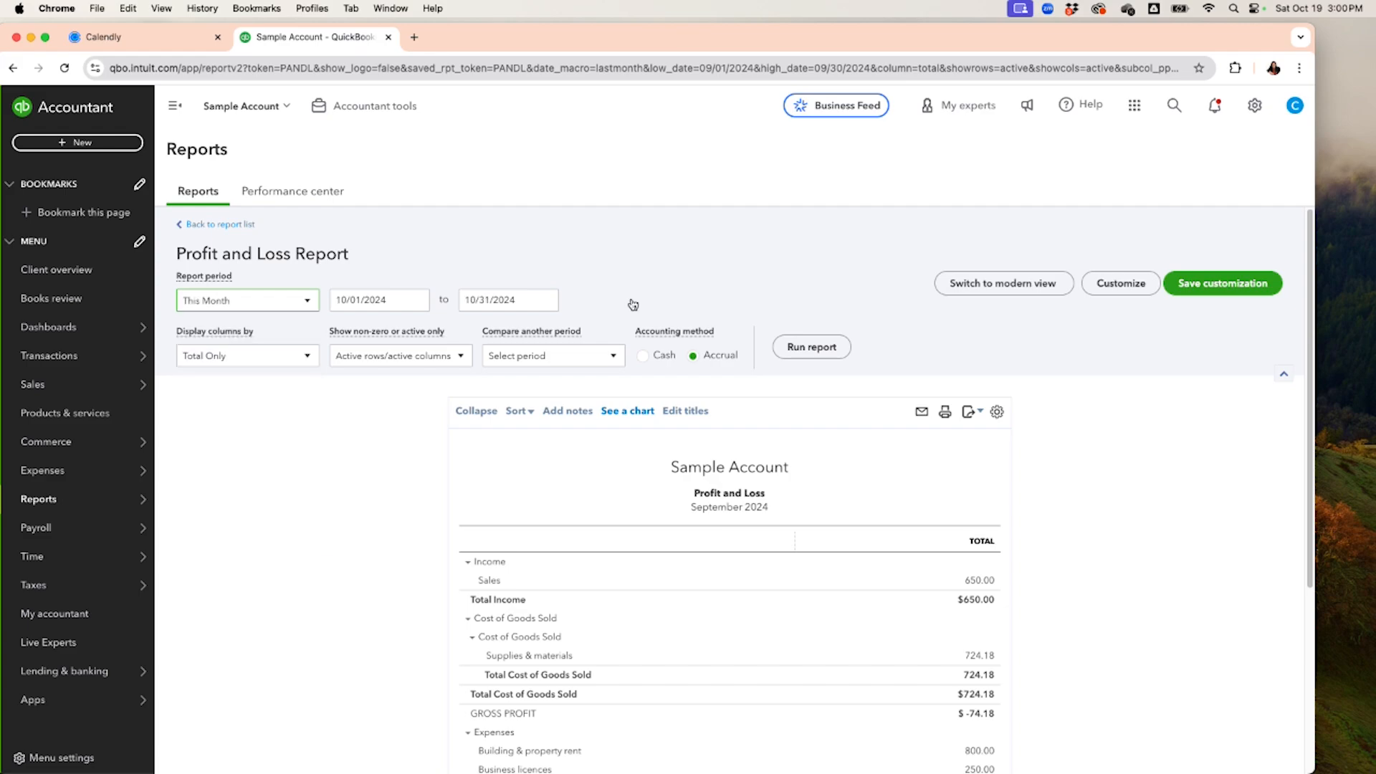
click(800, 346)
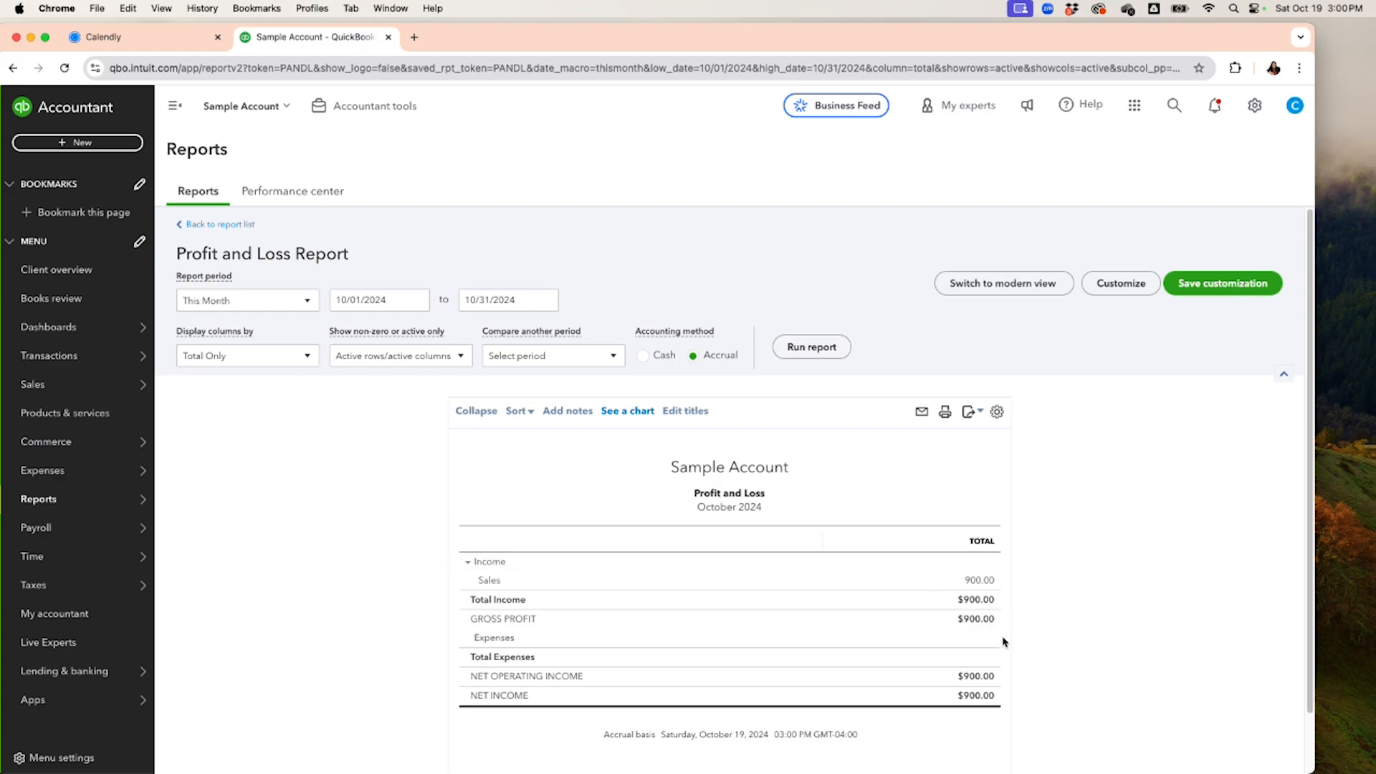
click(979, 582)
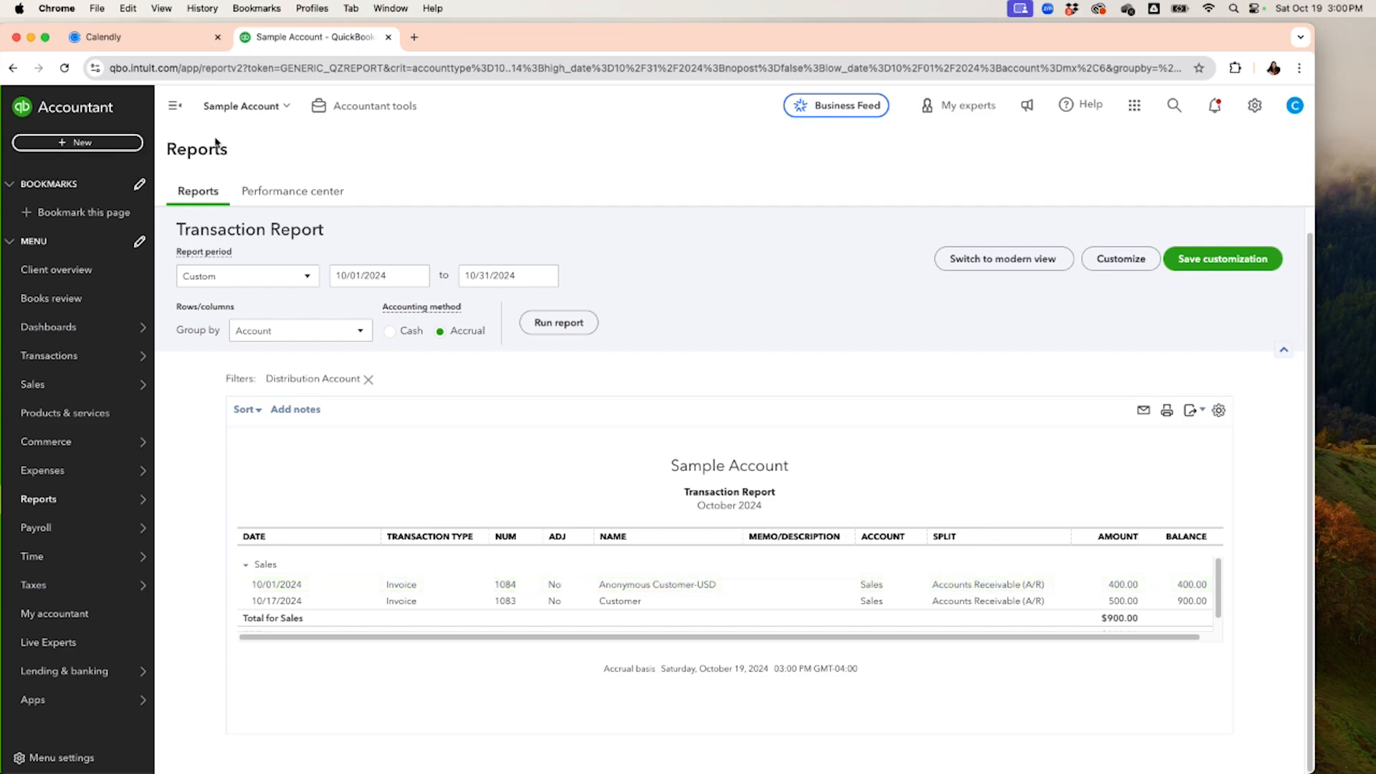
Start a new invoice form and open the most recent invoice for Anonymous Customer-USD from its recent transactions.
click(63, 147)
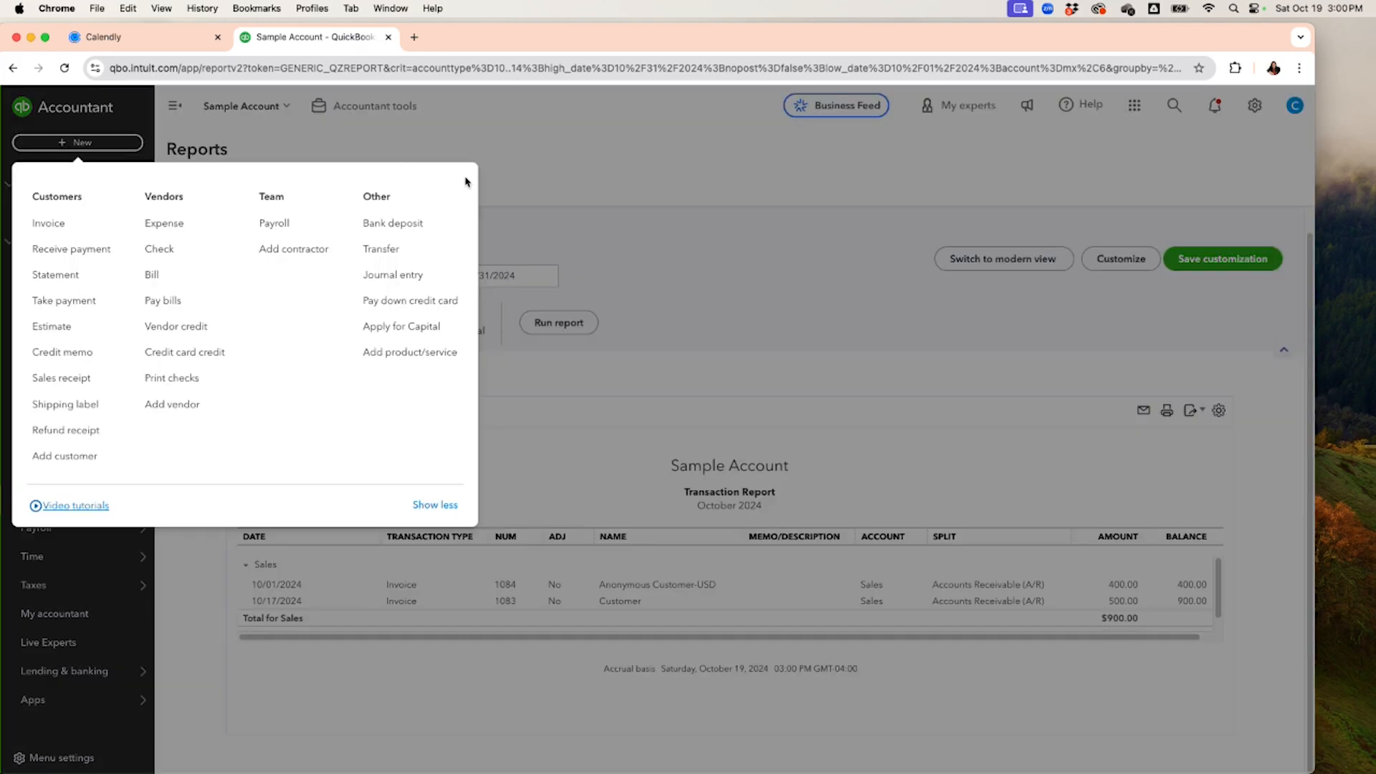
click(574, 185)
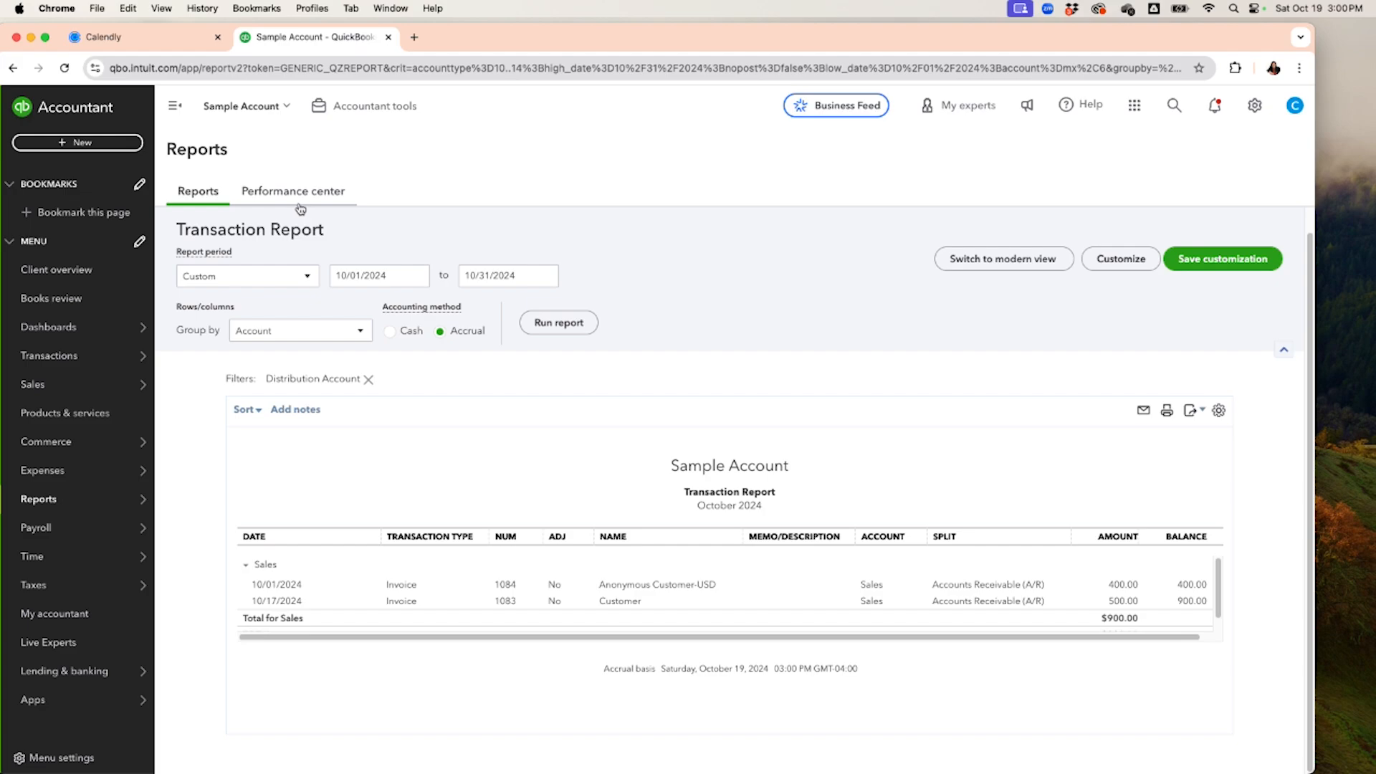
click(75, 146)
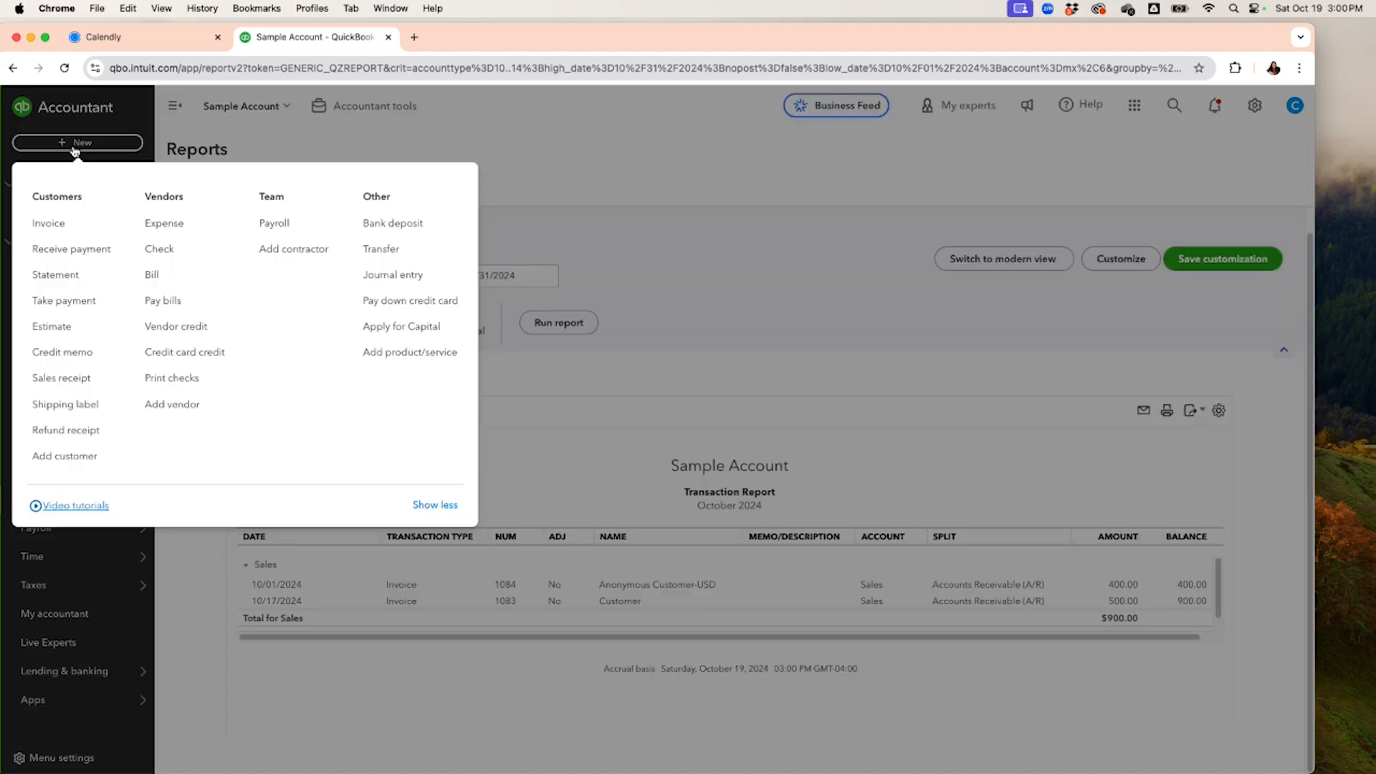
click(57, 225)
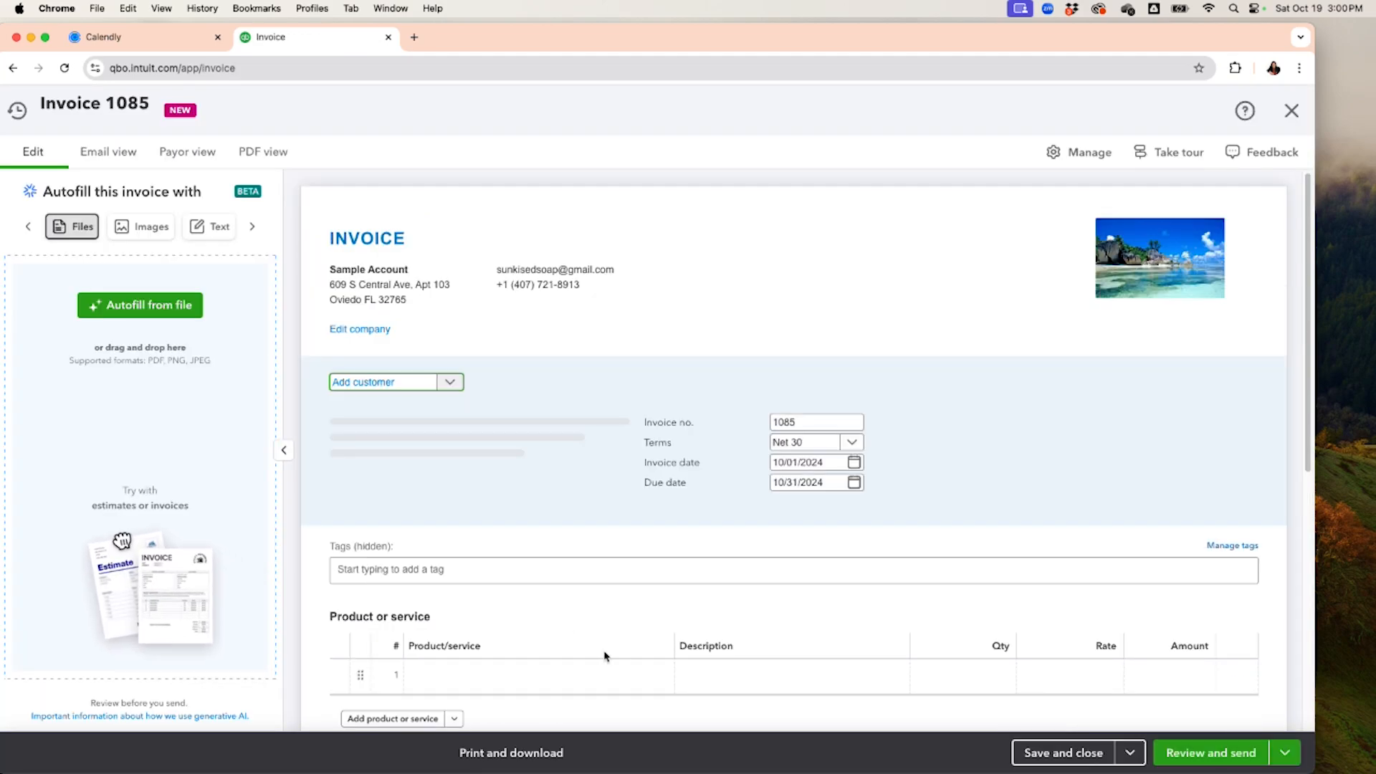
scroll(604, 656, down, 3)
scroll(516, 547, up, 3)
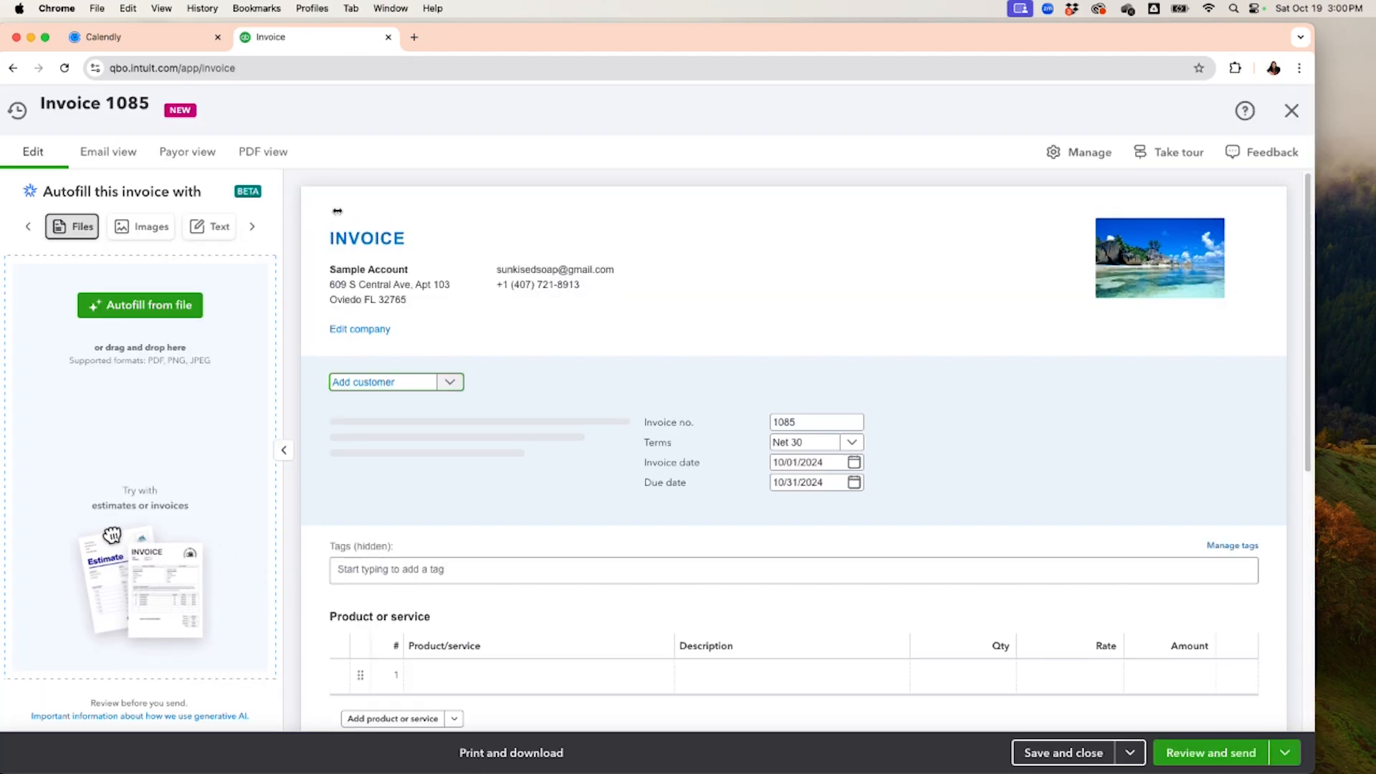
click(23, 112)
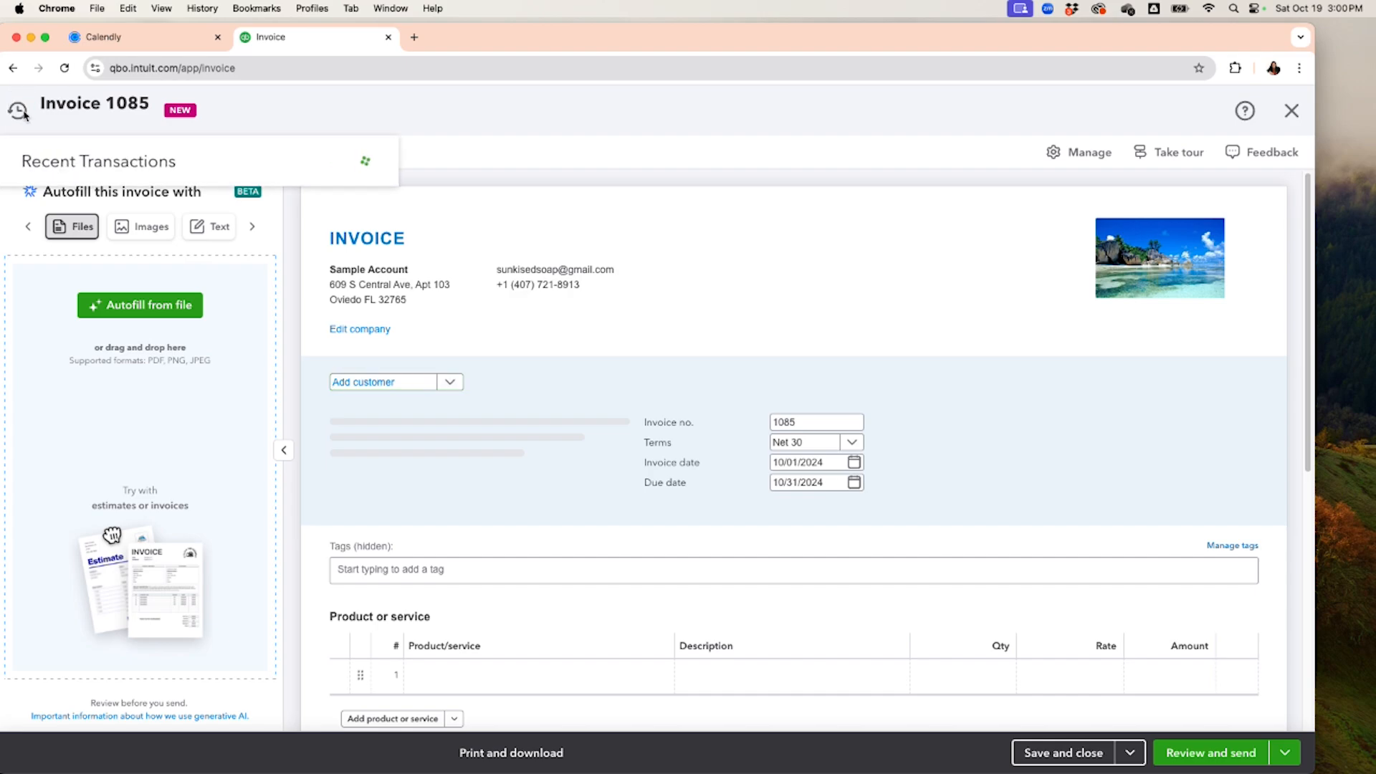
click(211, 194)
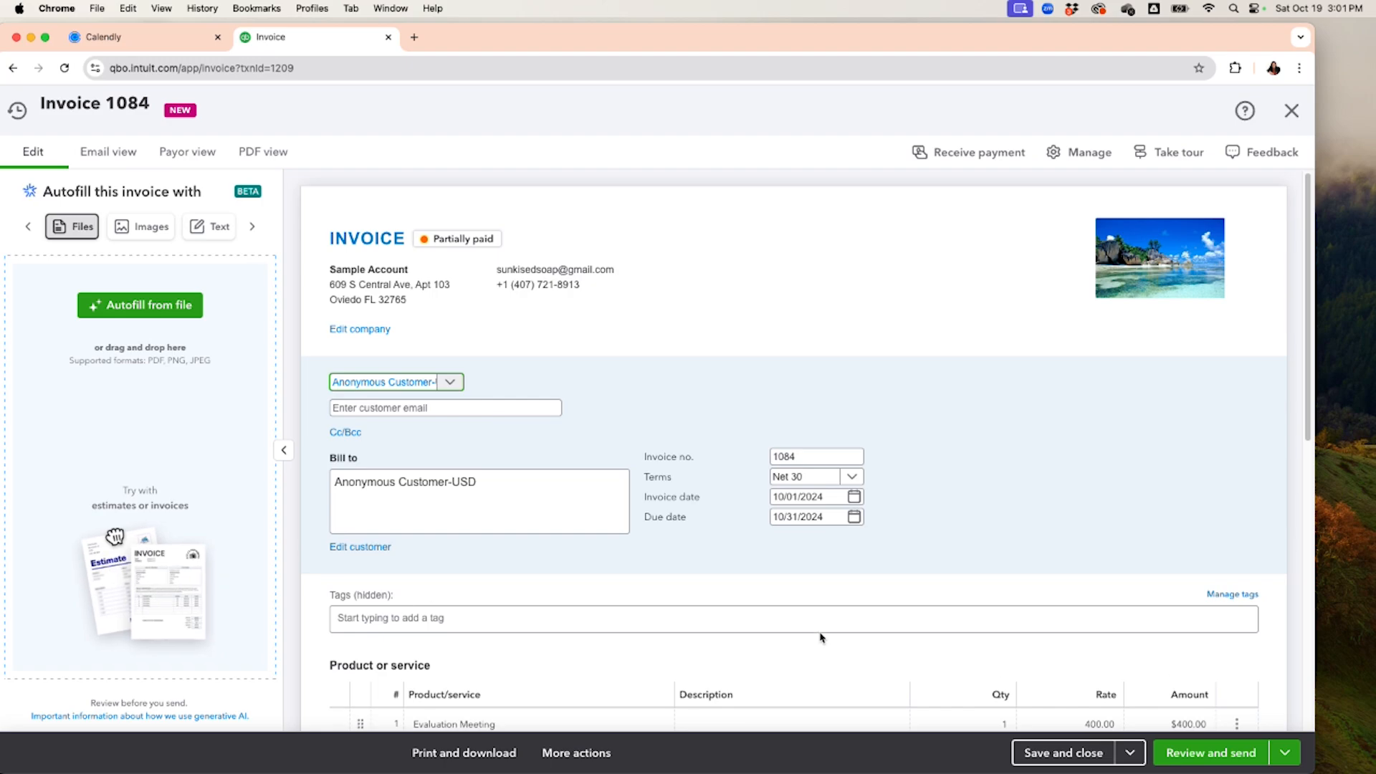
Review the invoice's line items and totals, and open its linked payment of 10/01/2024.
scroll(820, 636, down, 2)
click(821, 635)
scroll(821, 632, down, 5)
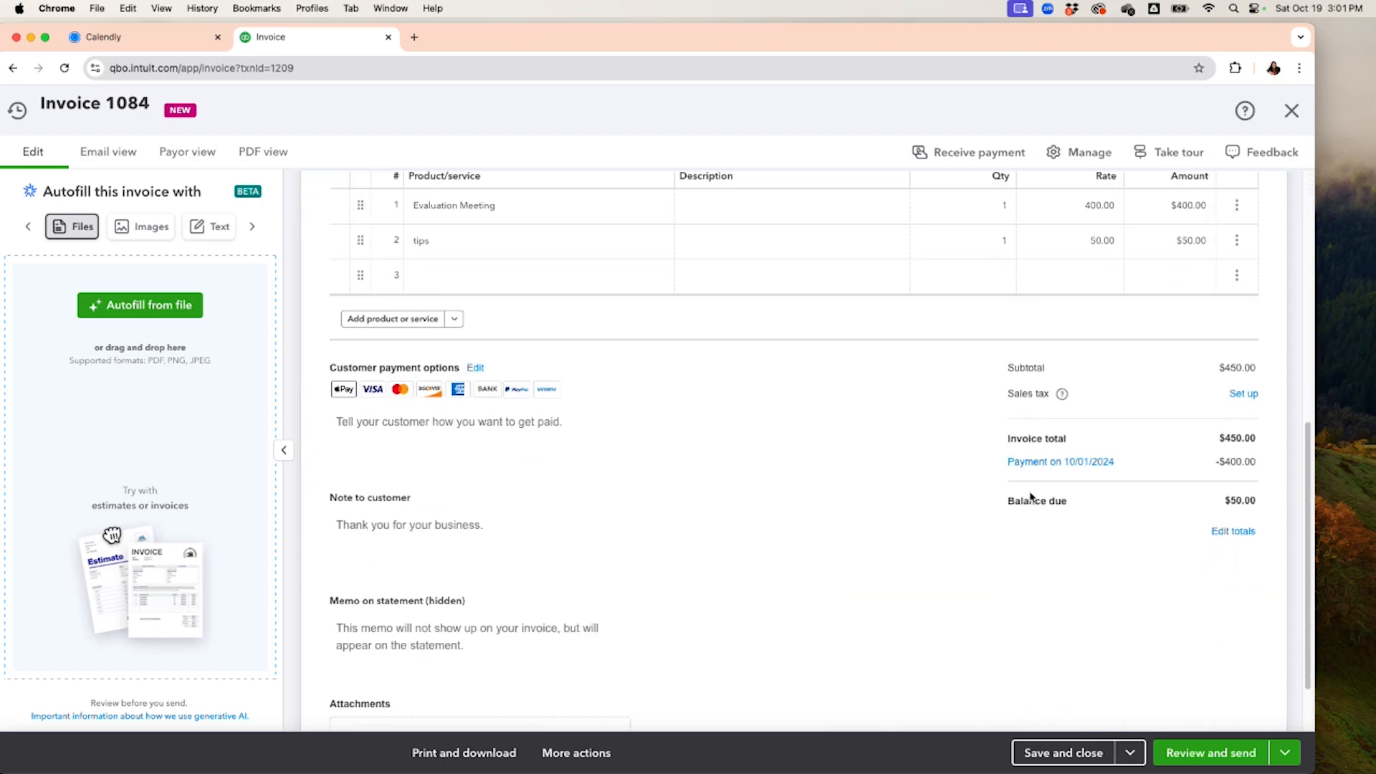
scroll(1030, 498, up, 3)
click(1027, 496)
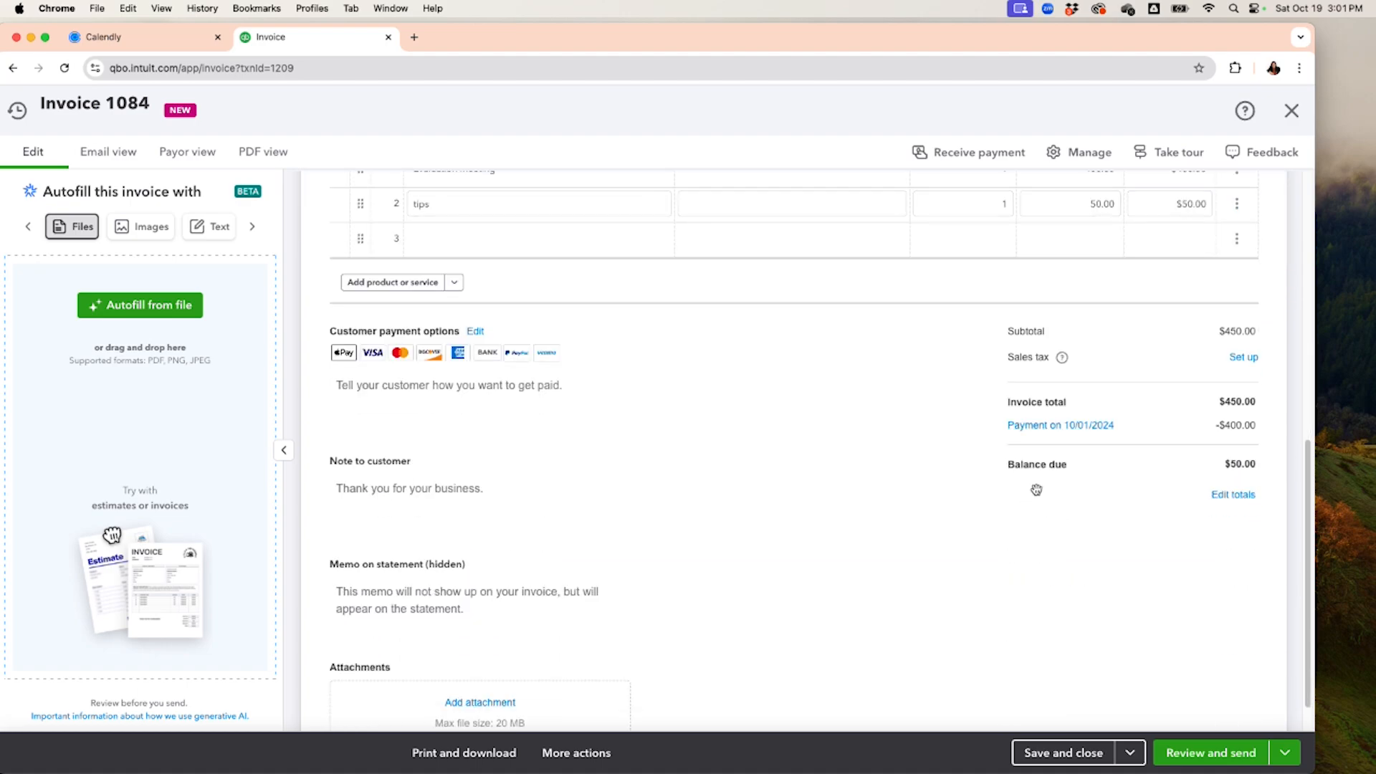
click(1067, 429)
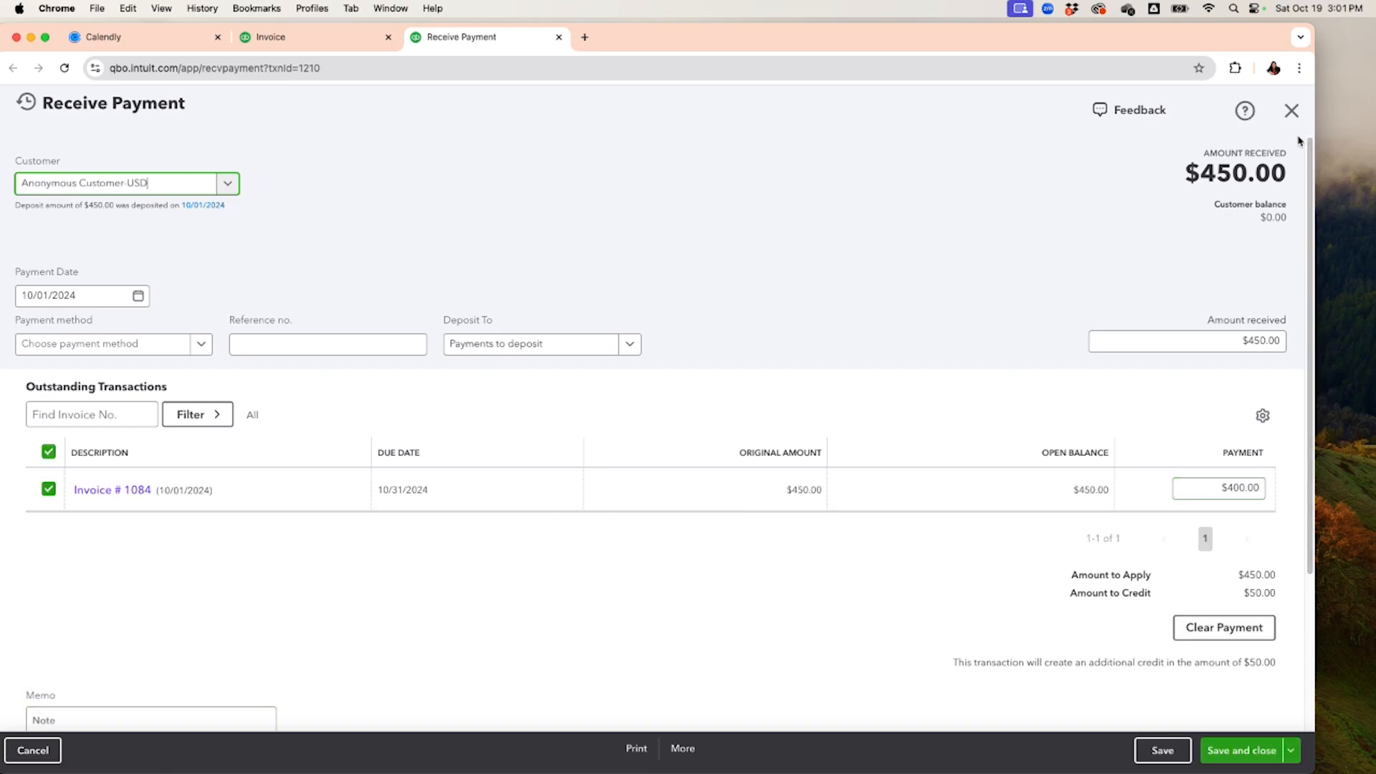
click(1219, 488)
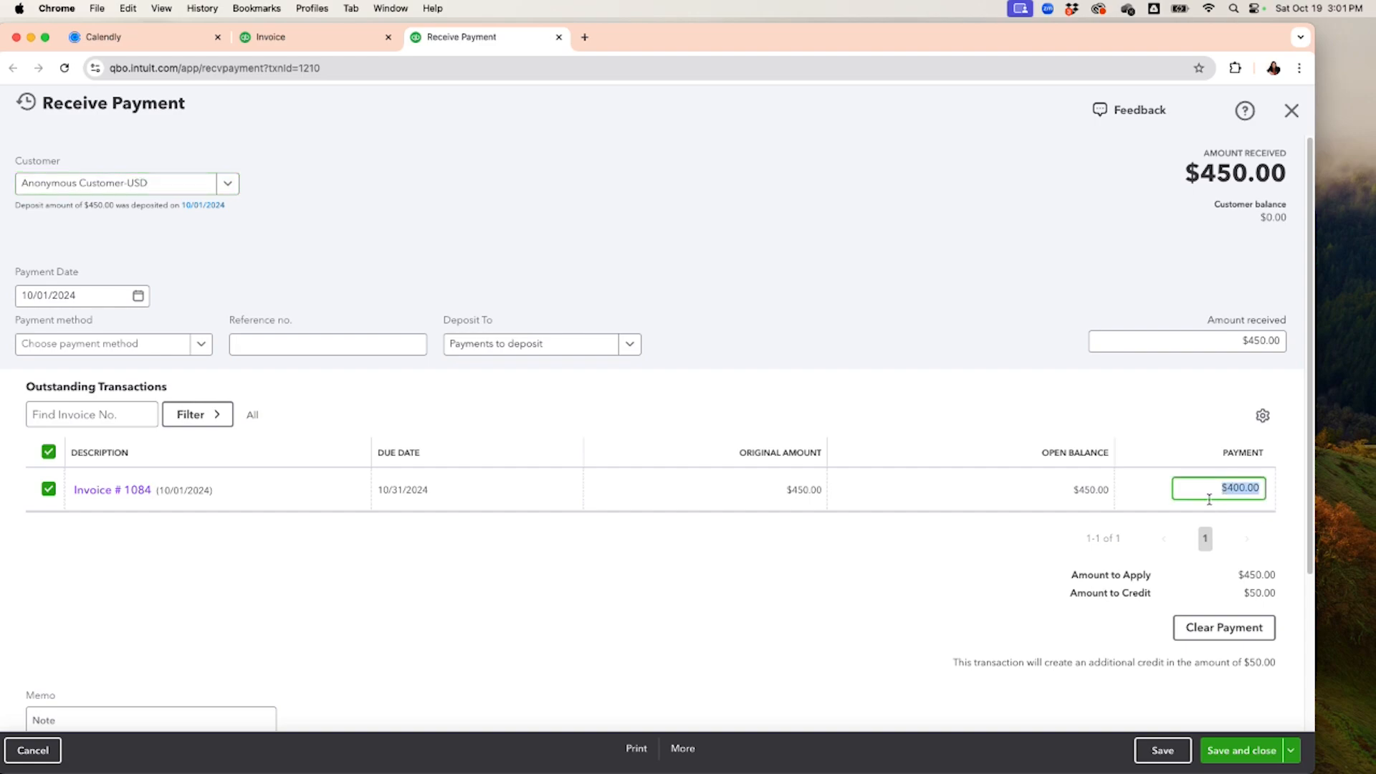
text(50.00)
click(1225, 482)
click(878, 680)
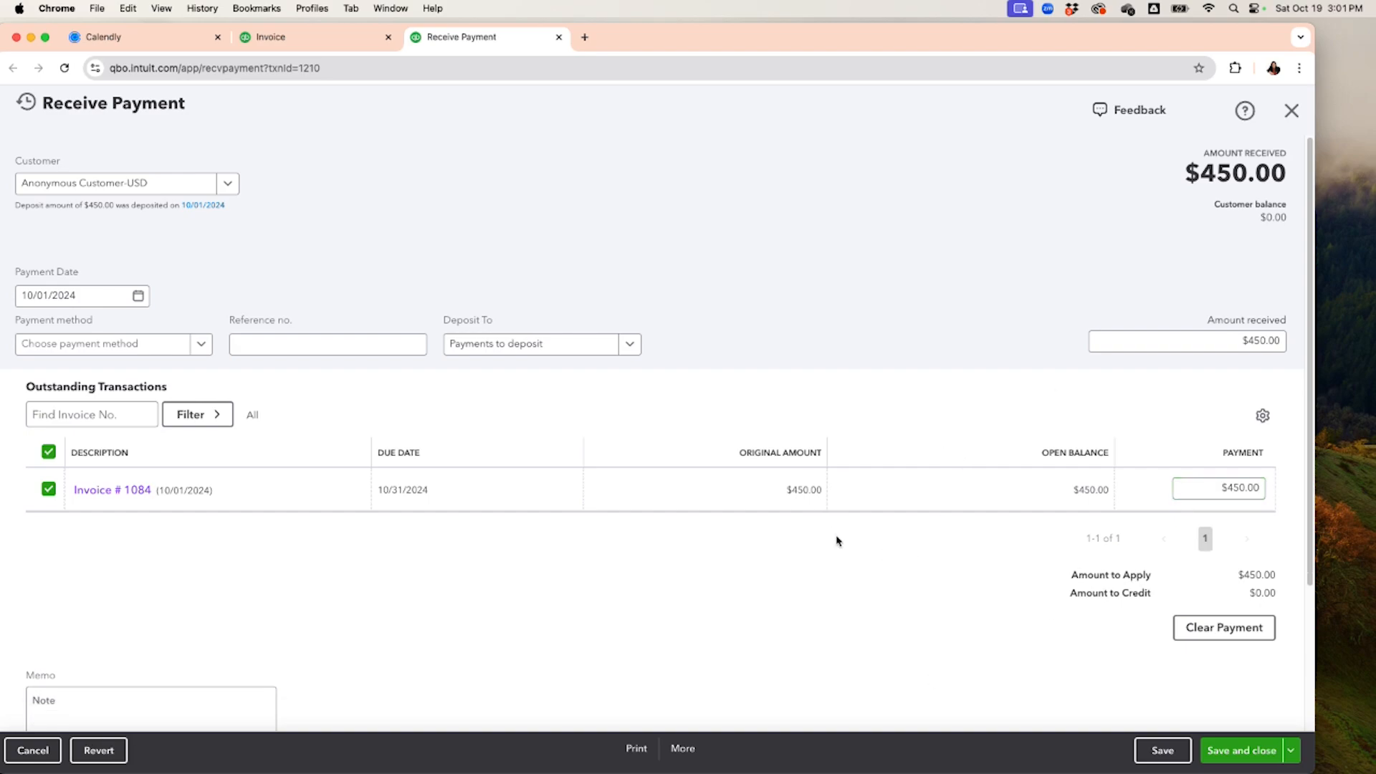
click(1291, 110)
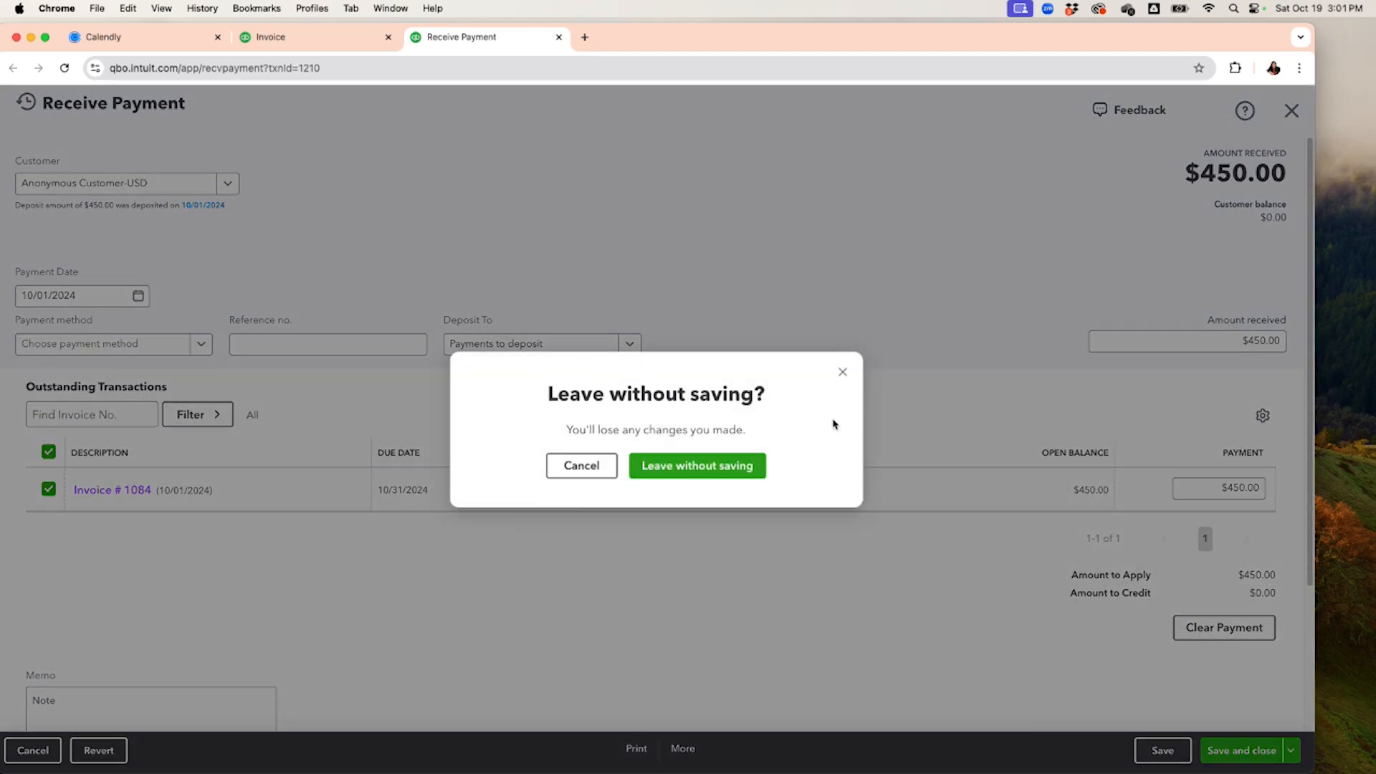
click(661, 469)
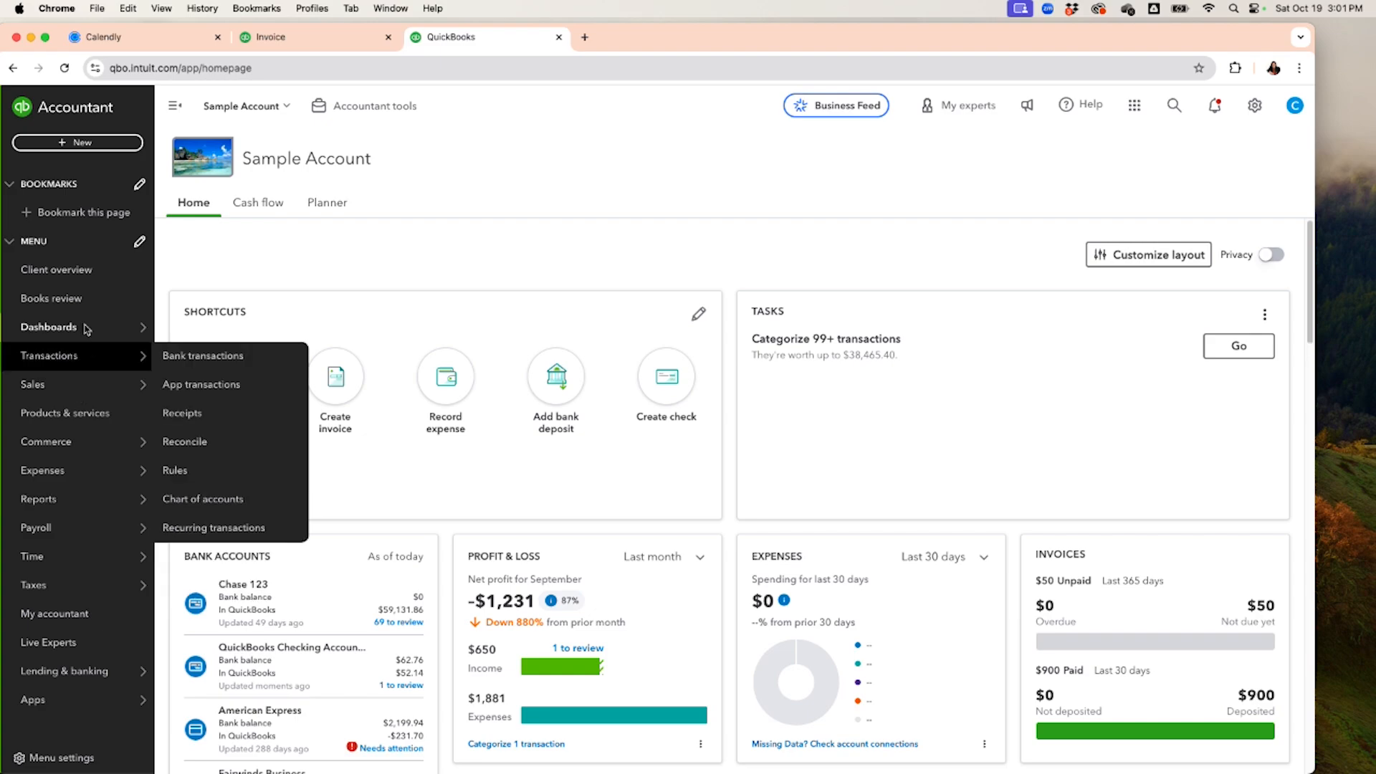
Run the Profit and Loss report for This Month on the Cash basis and open the payment behind Unapplied Cash Payment Income.
mouse_move(72, 500)
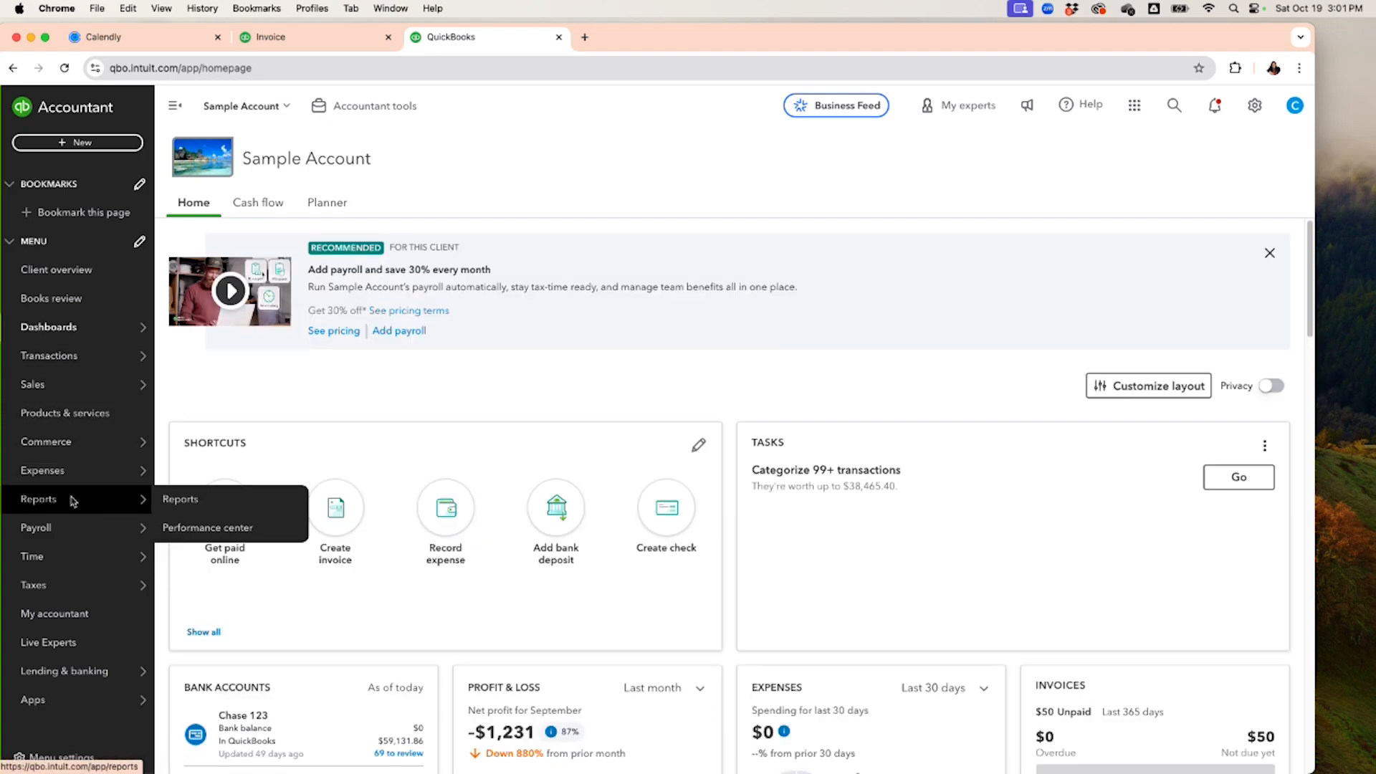
click(188, 501)
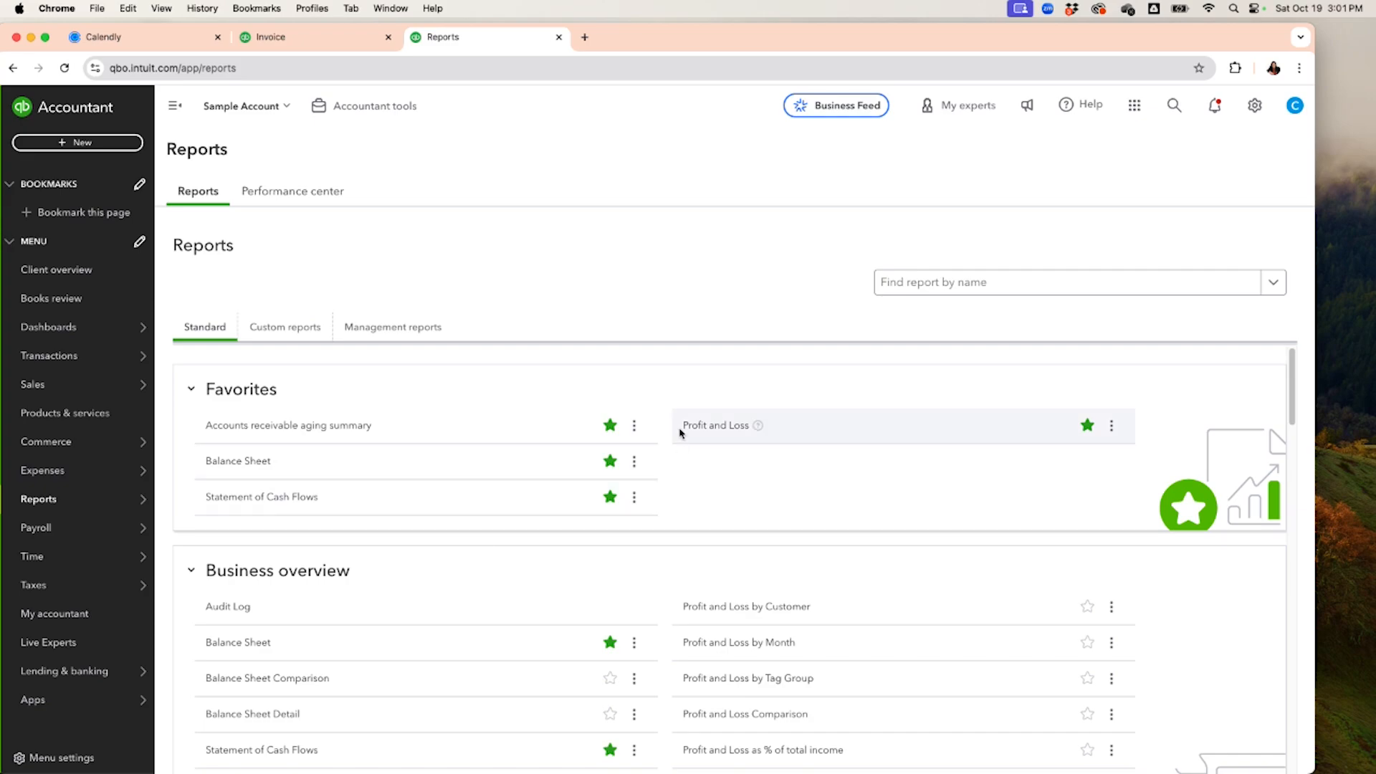
click(674, 432)
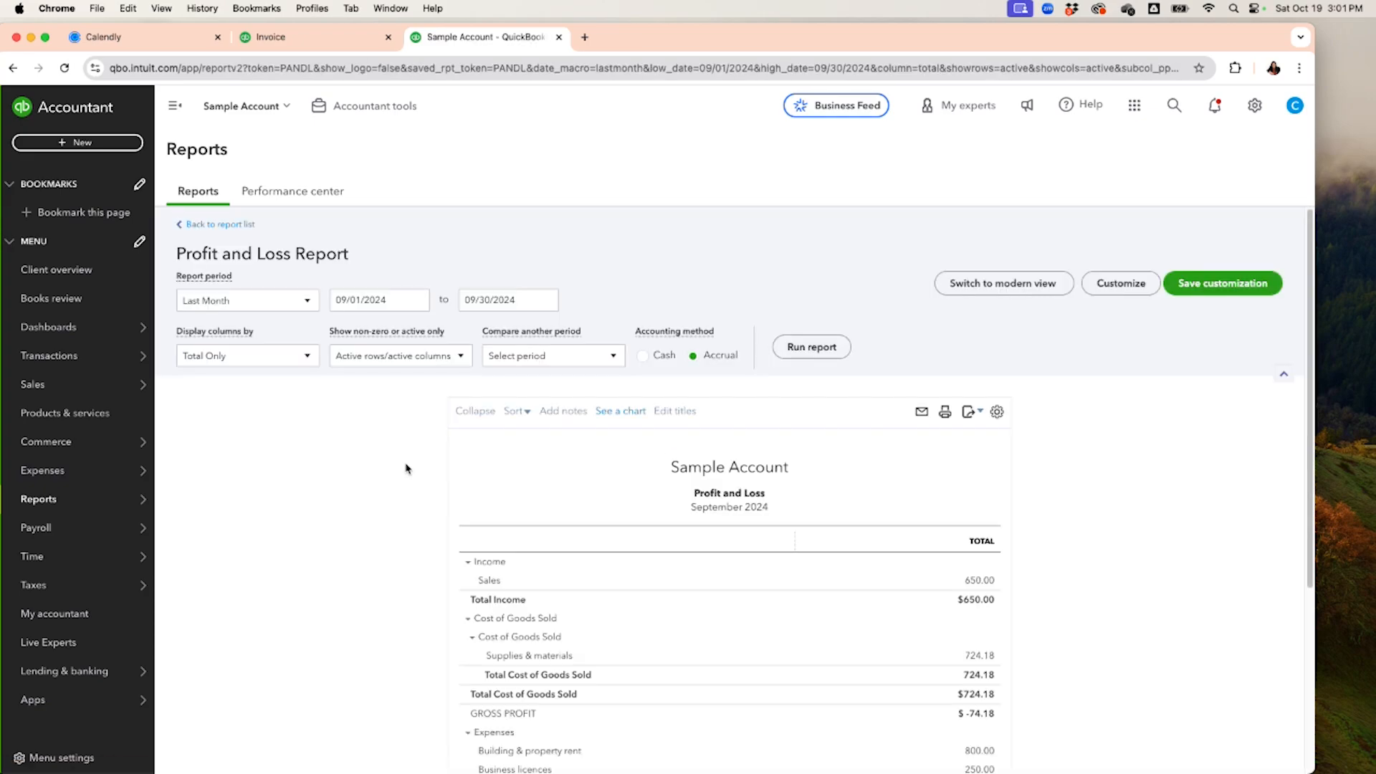
click(312, 303)
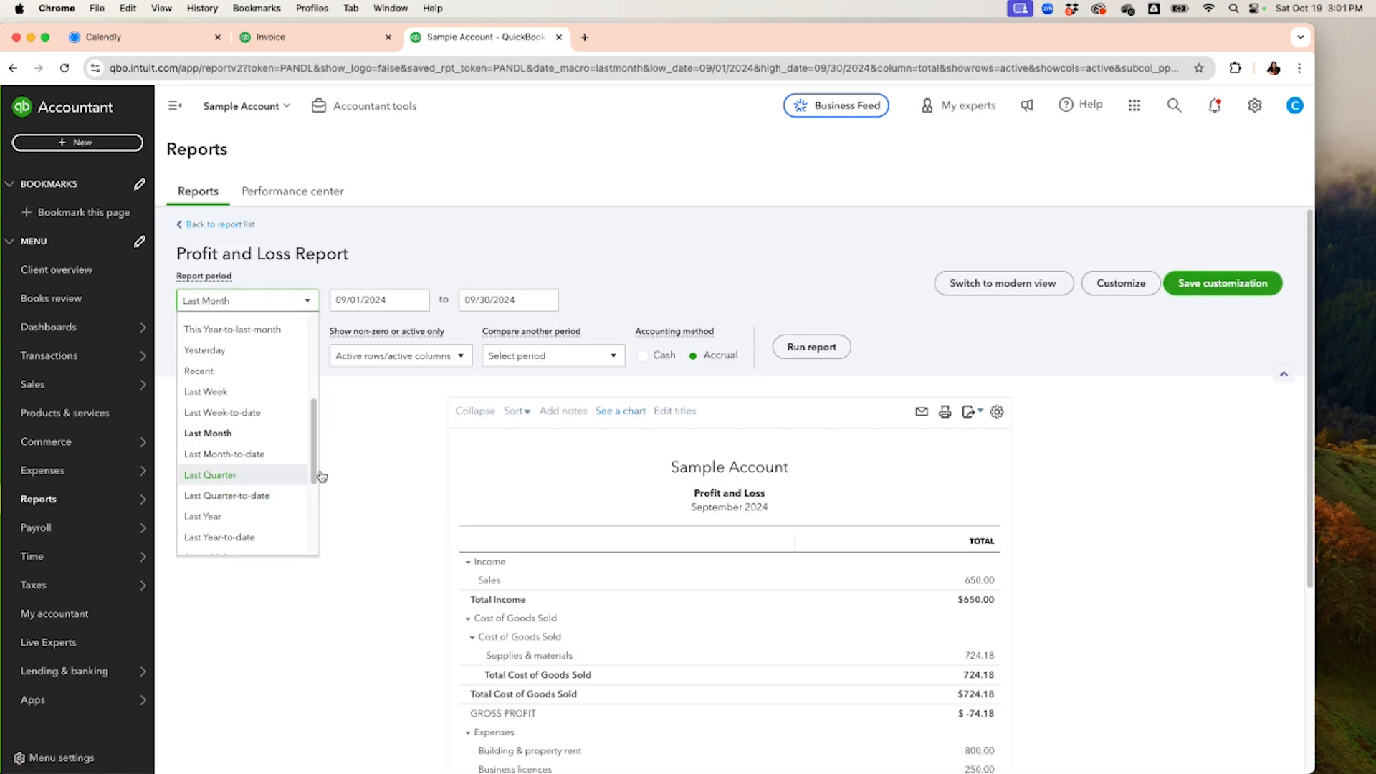
drag(316, 476, 308, 402)
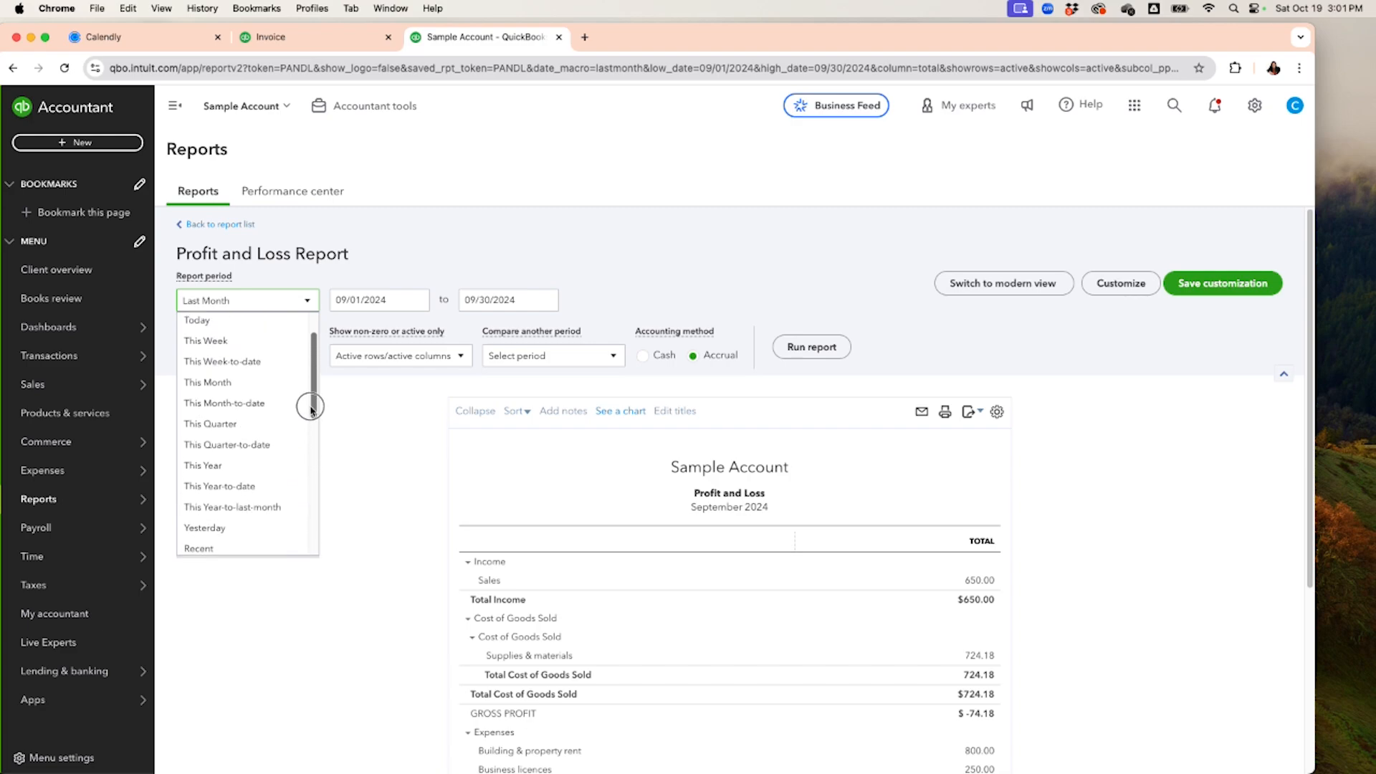
click(233, 395)
click(798, 347)
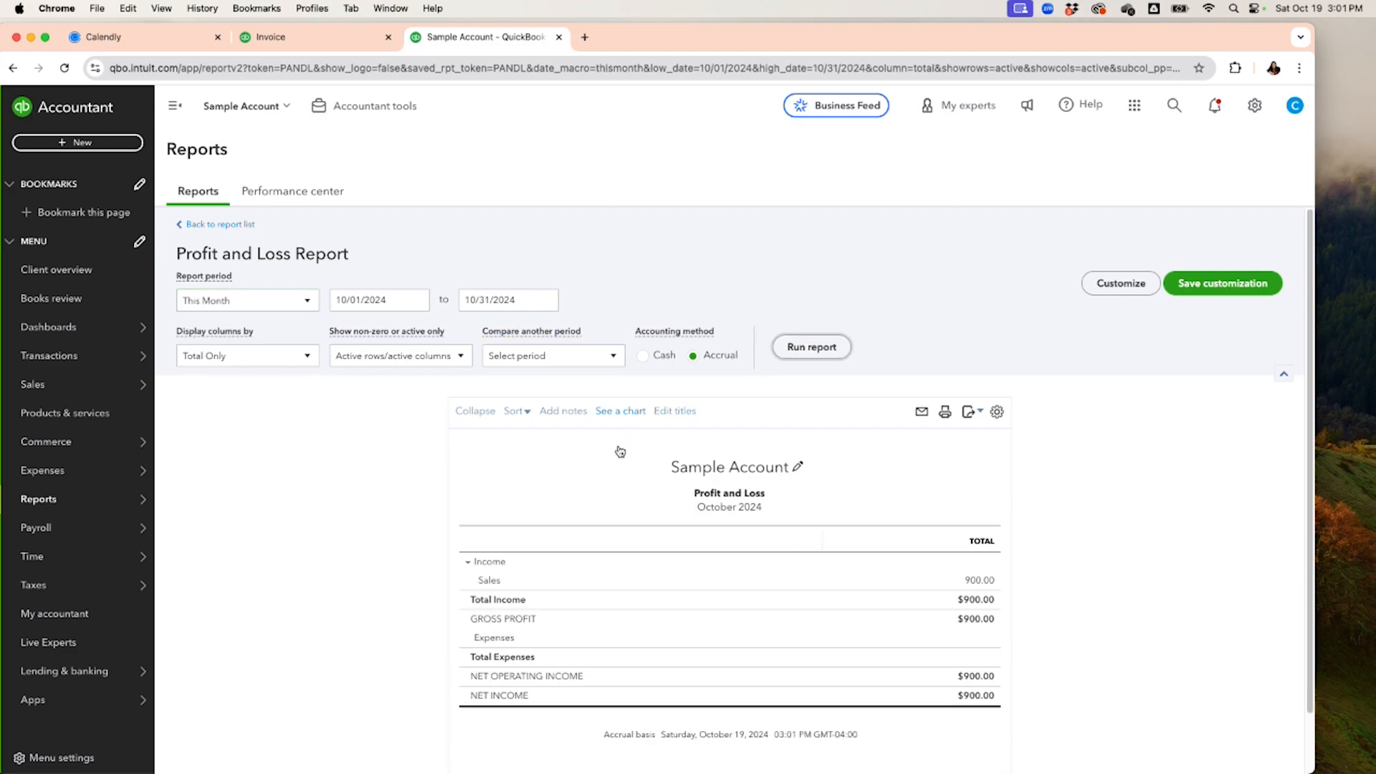
click(646, 356)
click(803, 347)
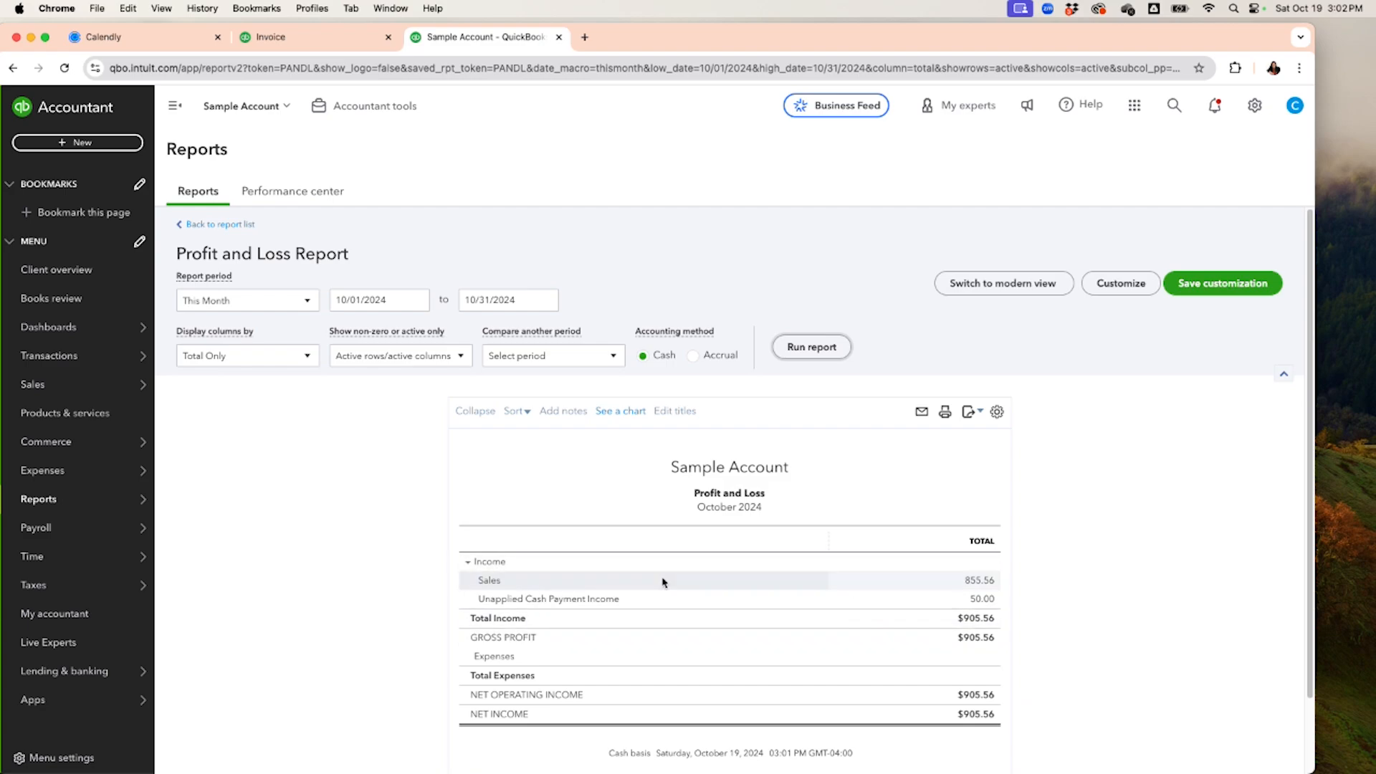
click(991, 600)
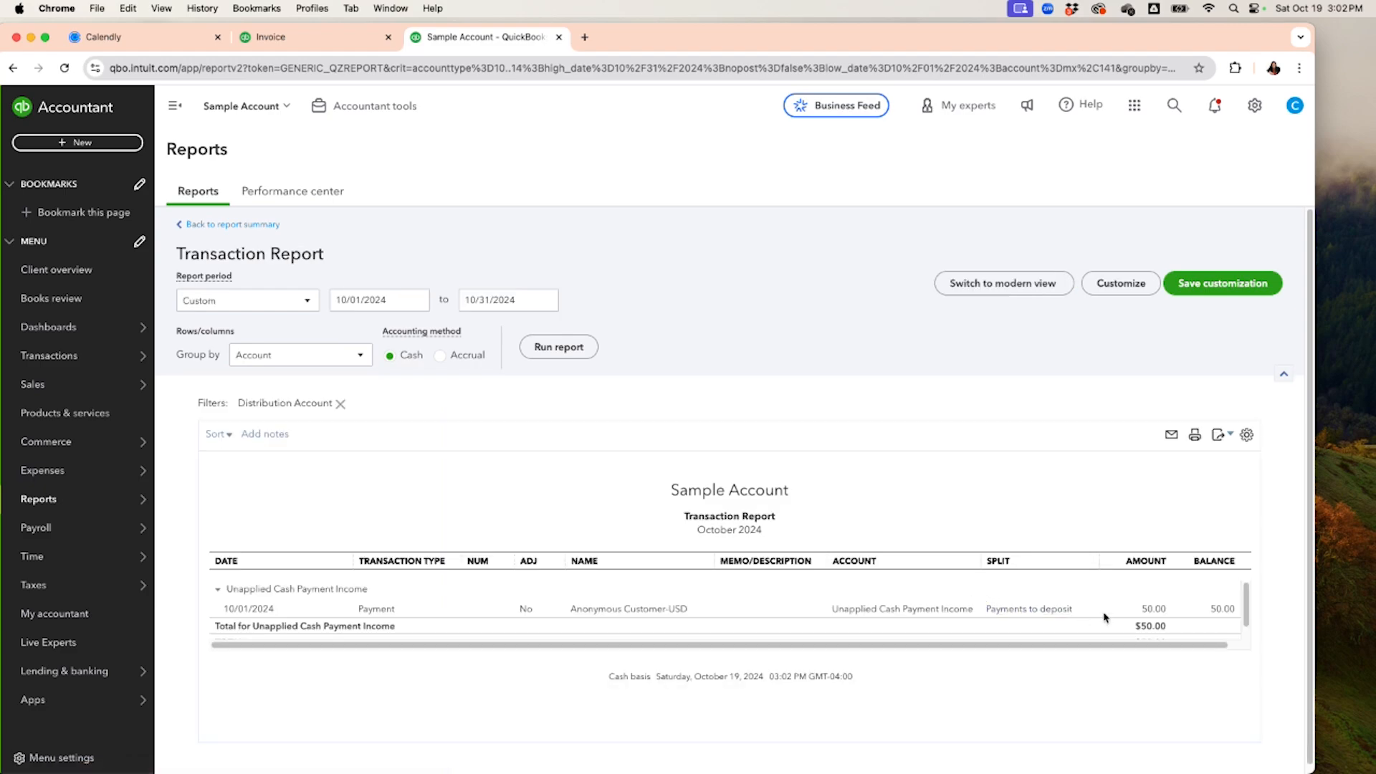
click(1147, 614)
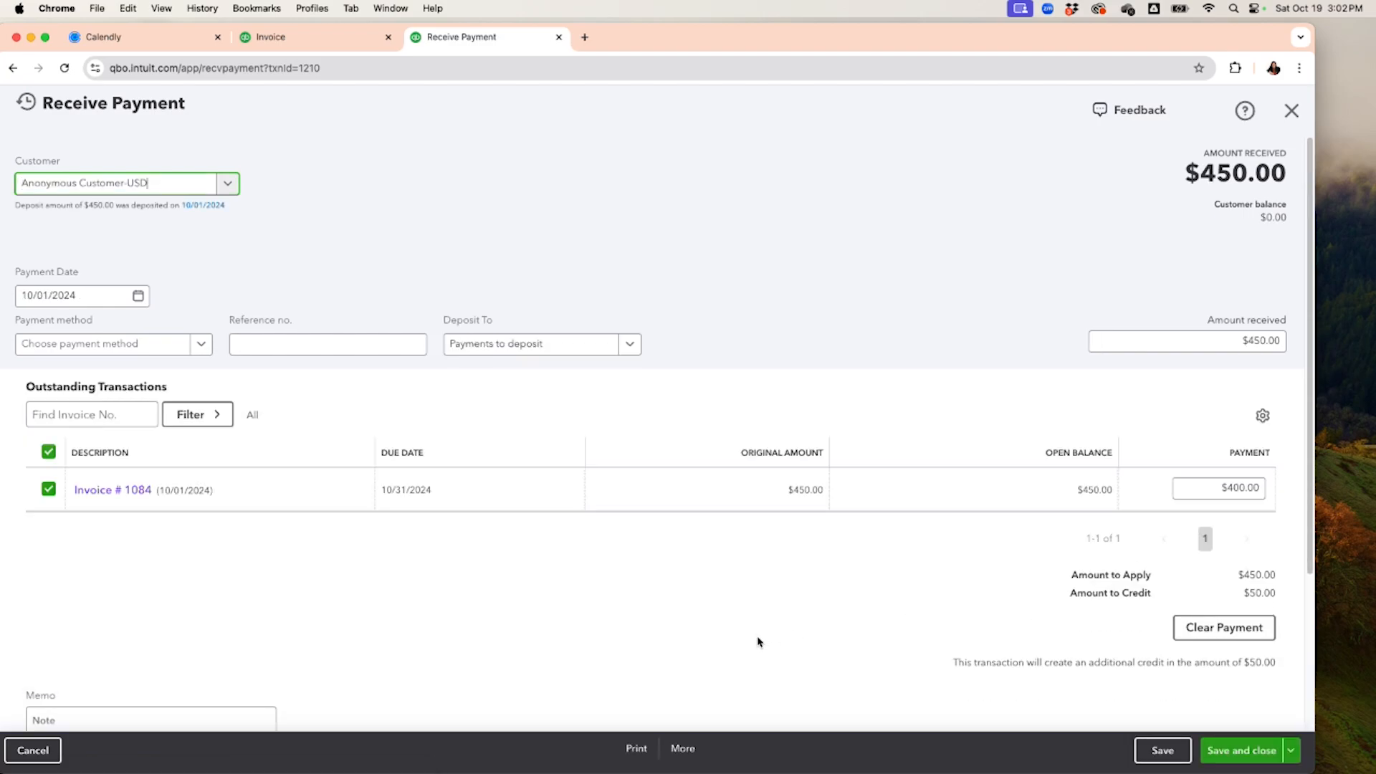
Set the payment applied to the invoice to 450.00, save the linked transaction, and return to the Profit and Loss report.
click(1216, 490)
click(1227, 488)
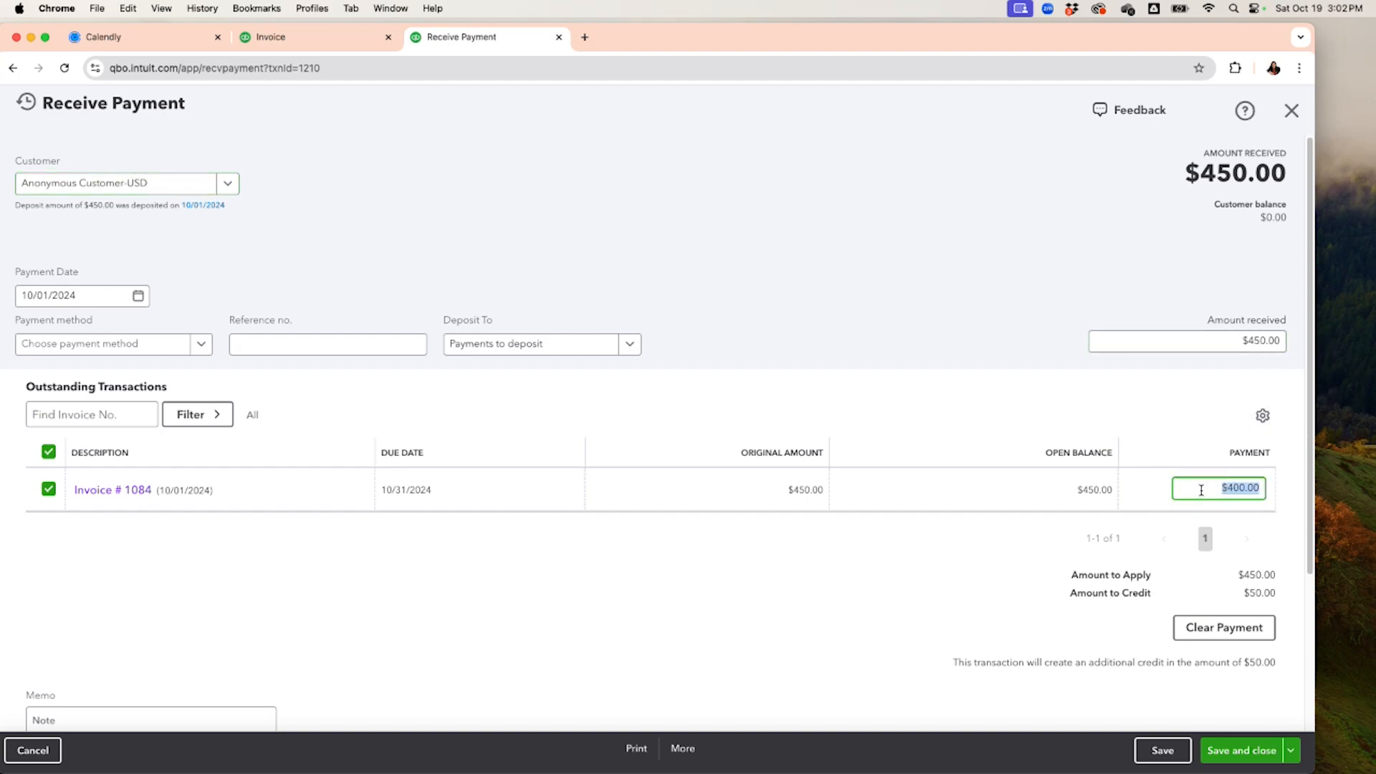
text(450.00)
click(652, 632)
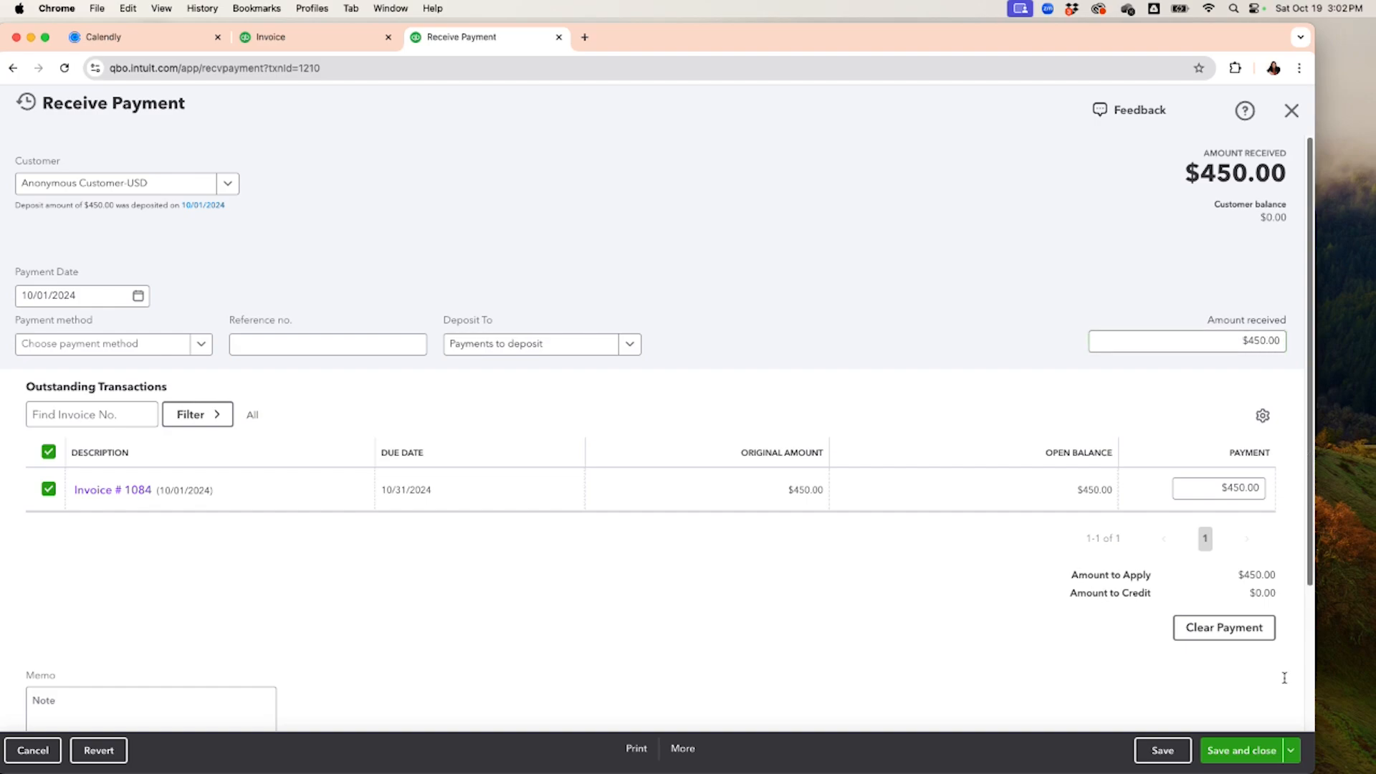
click(1226, 753)
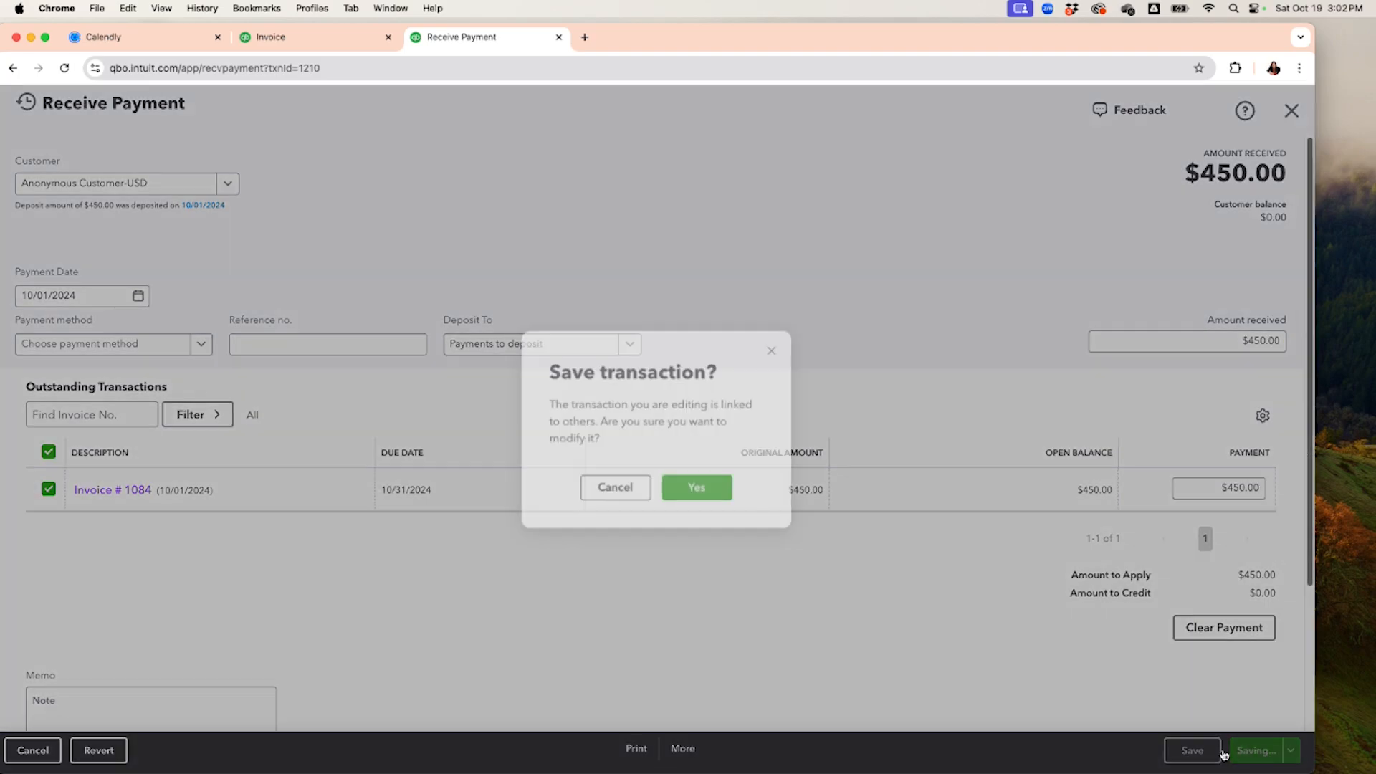
click(690, 497)
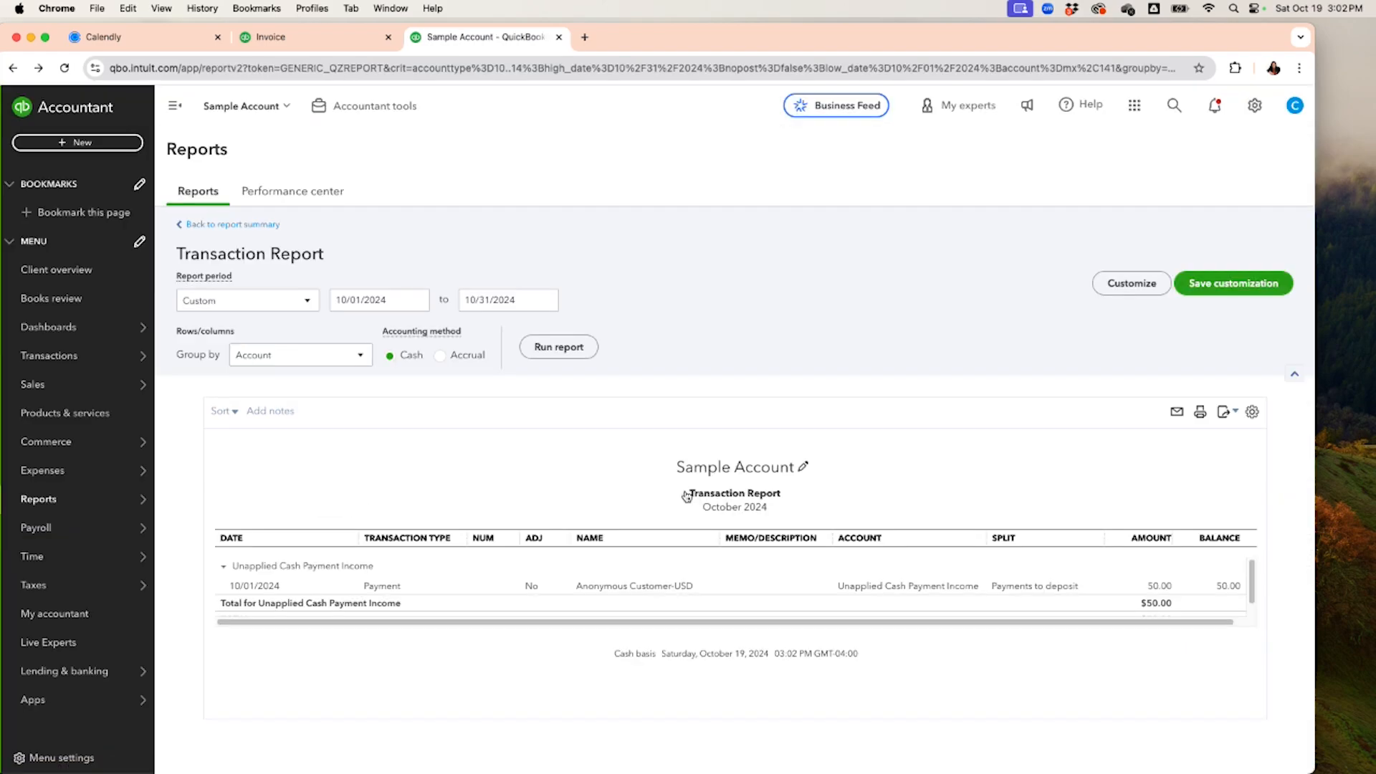
click(231, 225)
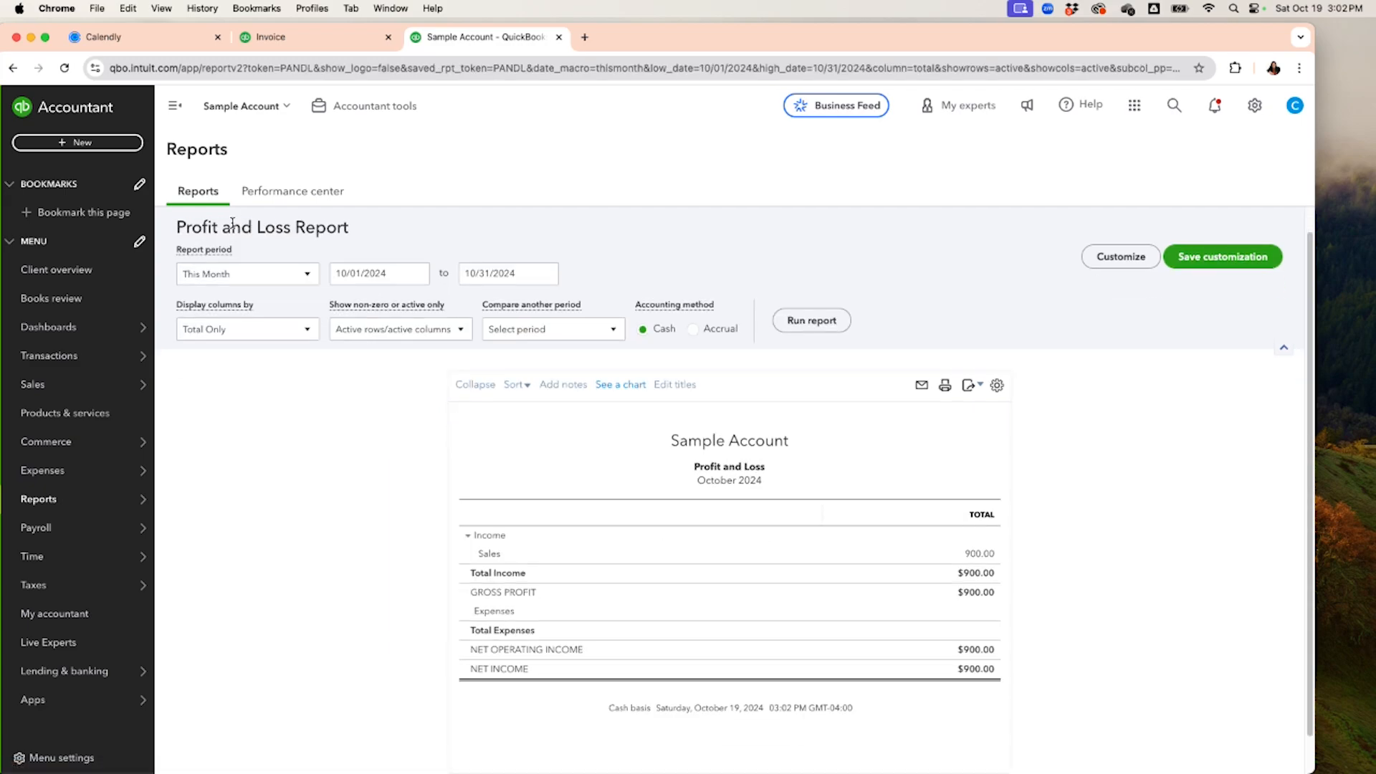